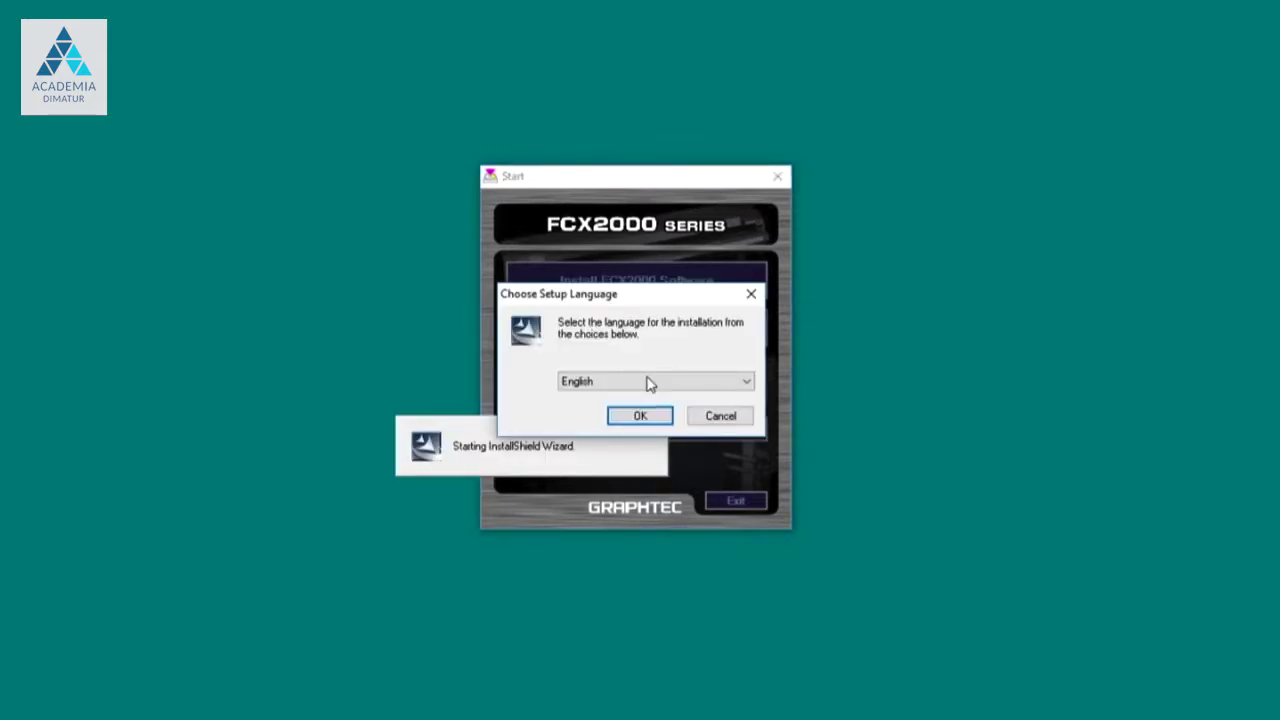
- Install Cutting Master 4 in English with Samples, accepting the license and keeping the default Graphtec folders
left_click(640, 416)
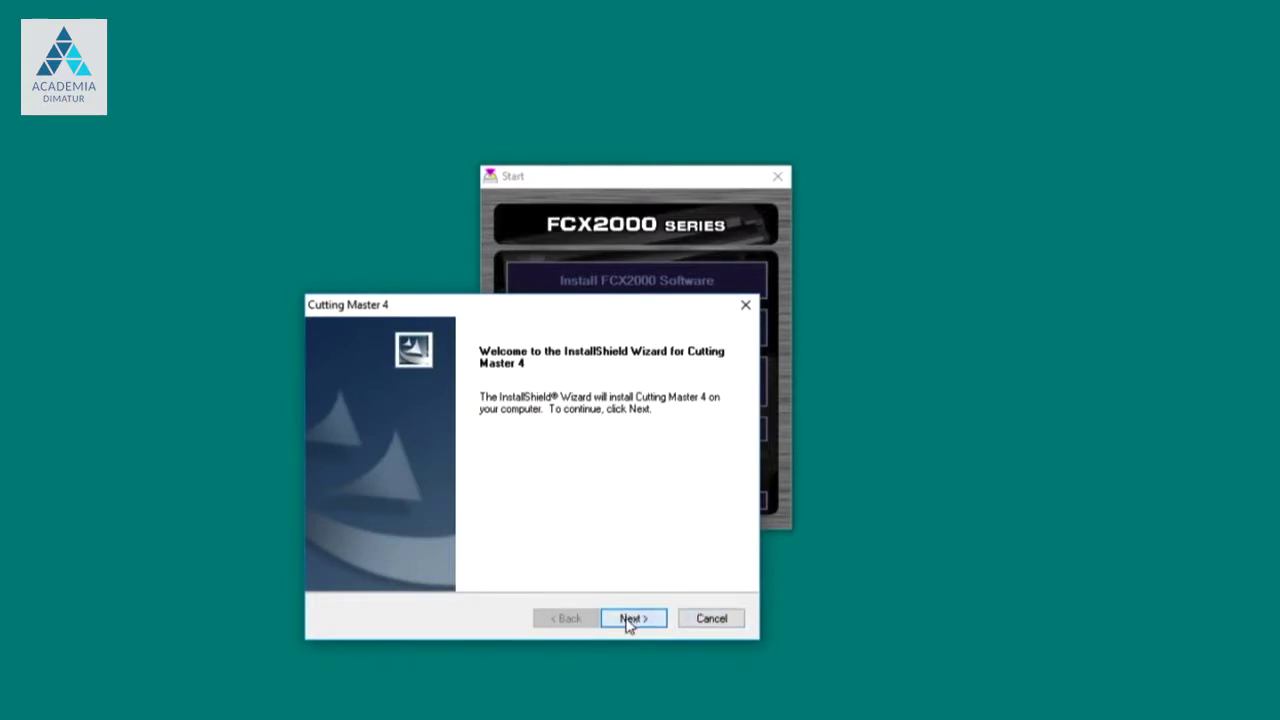
left_click(631, 619)
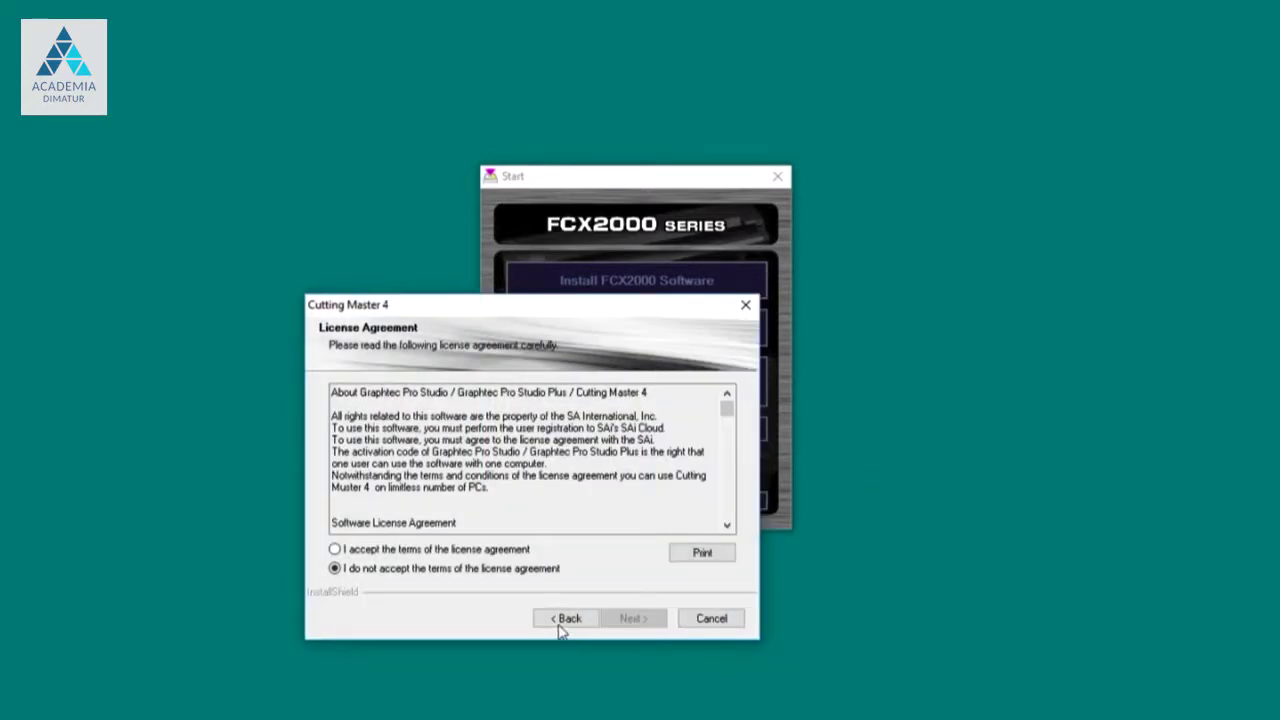
left_click(486, 551)
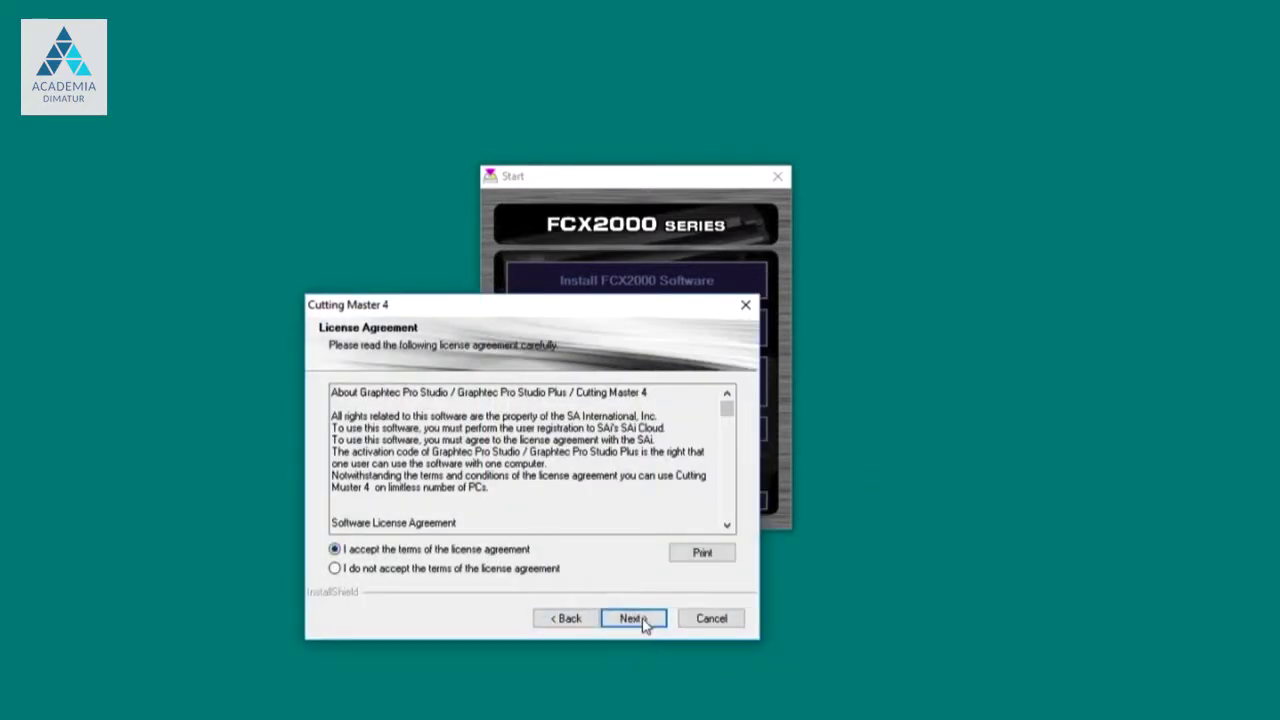
left_click(642, 620)
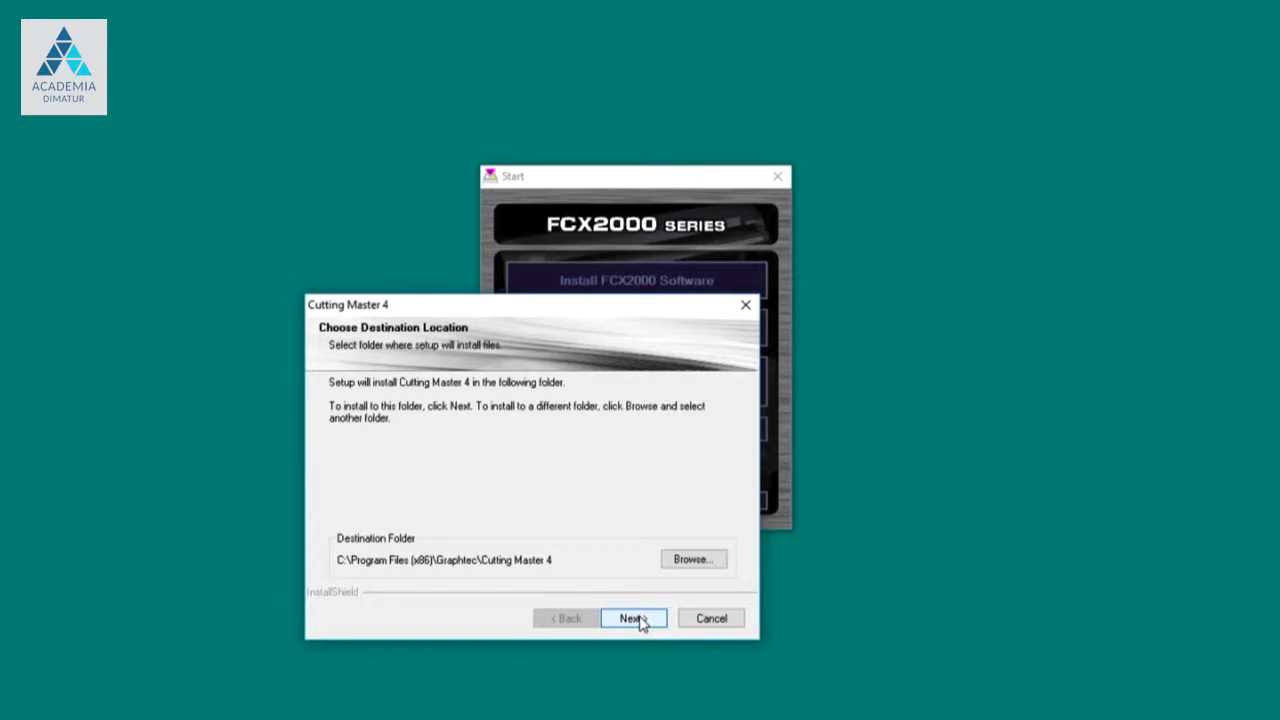
left_click(634, 618)
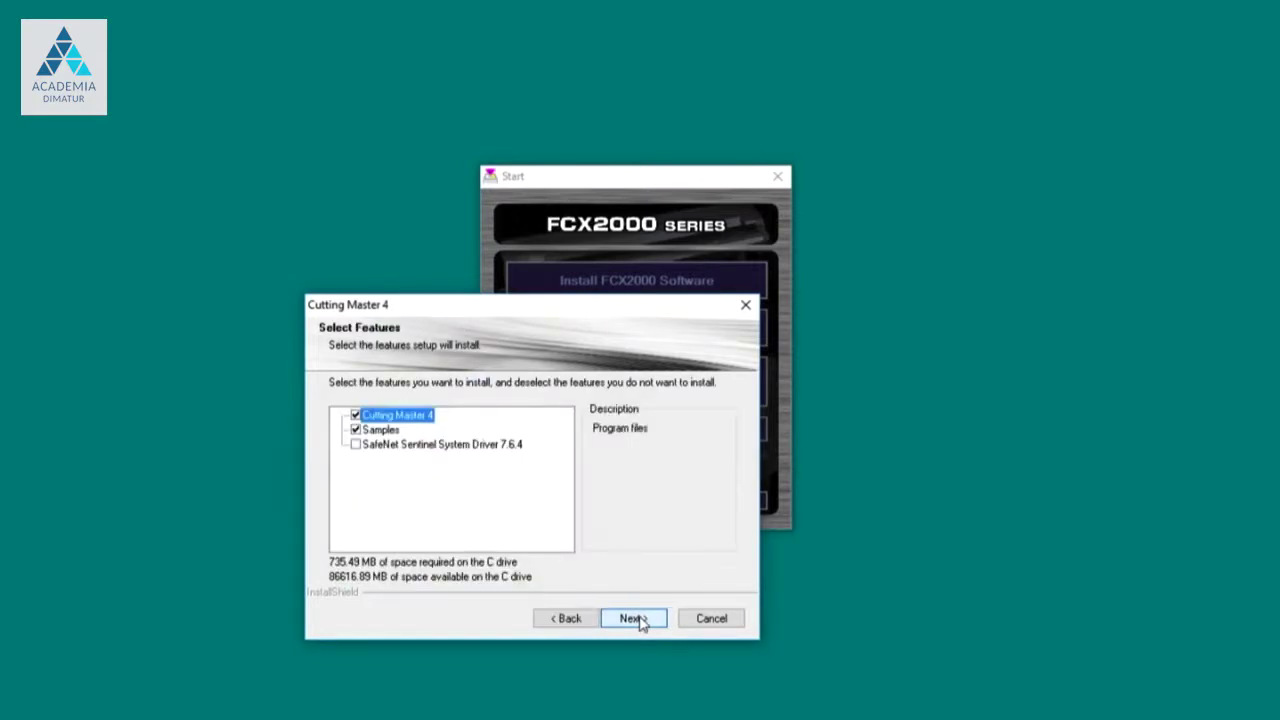
left_click(634, 618)
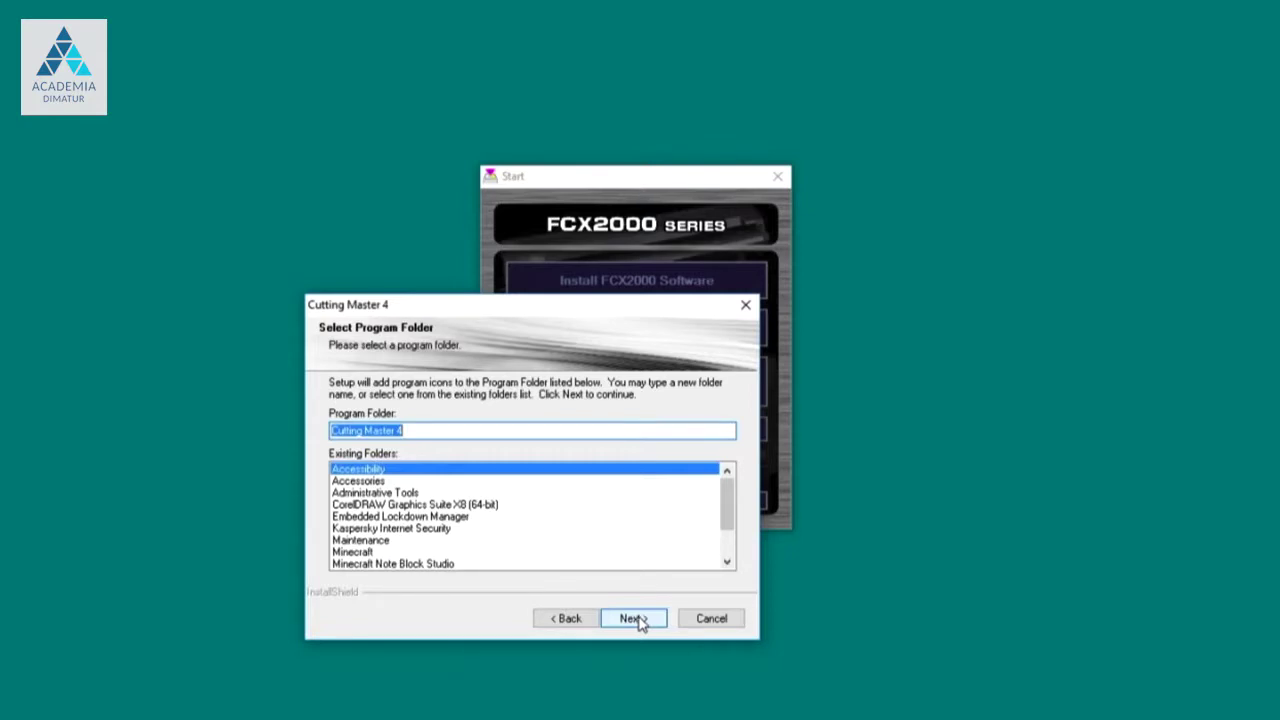
left_click(638, 619)
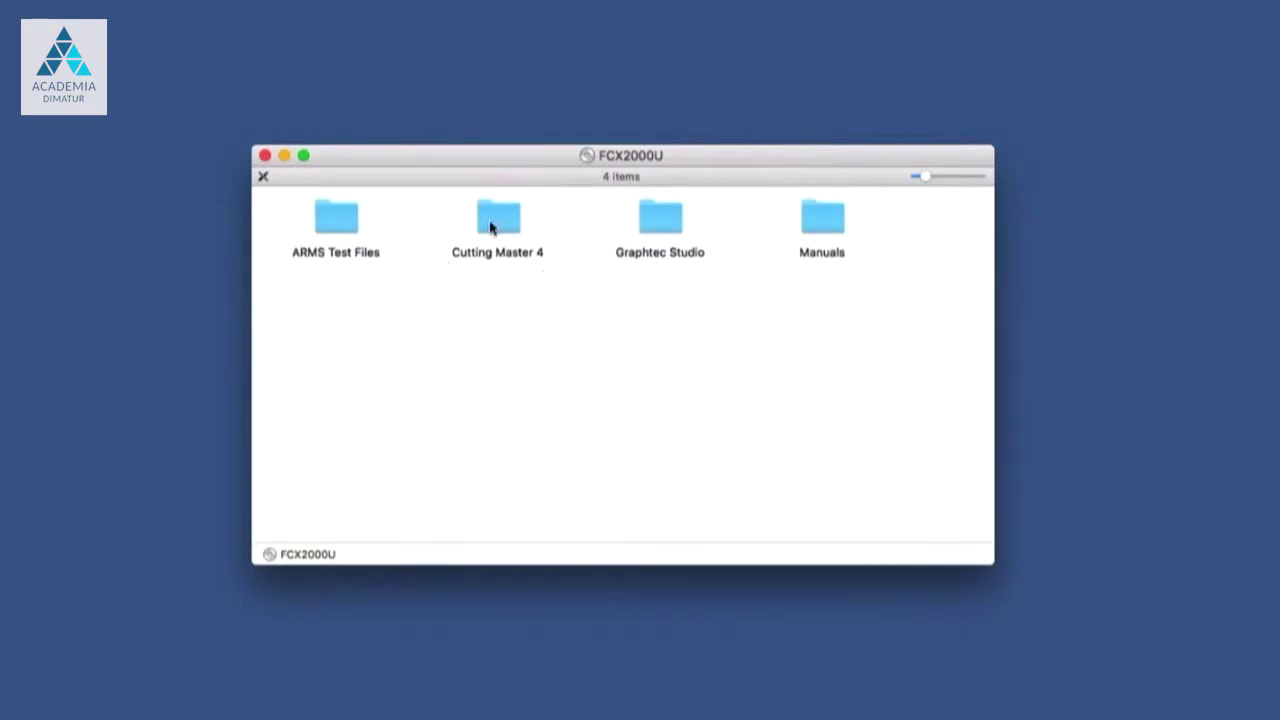
- Open the Cutting Master 4 folder on the FCX2000U disc and launch Cutting Master 4_signed.pkg
double_click(498, 225)
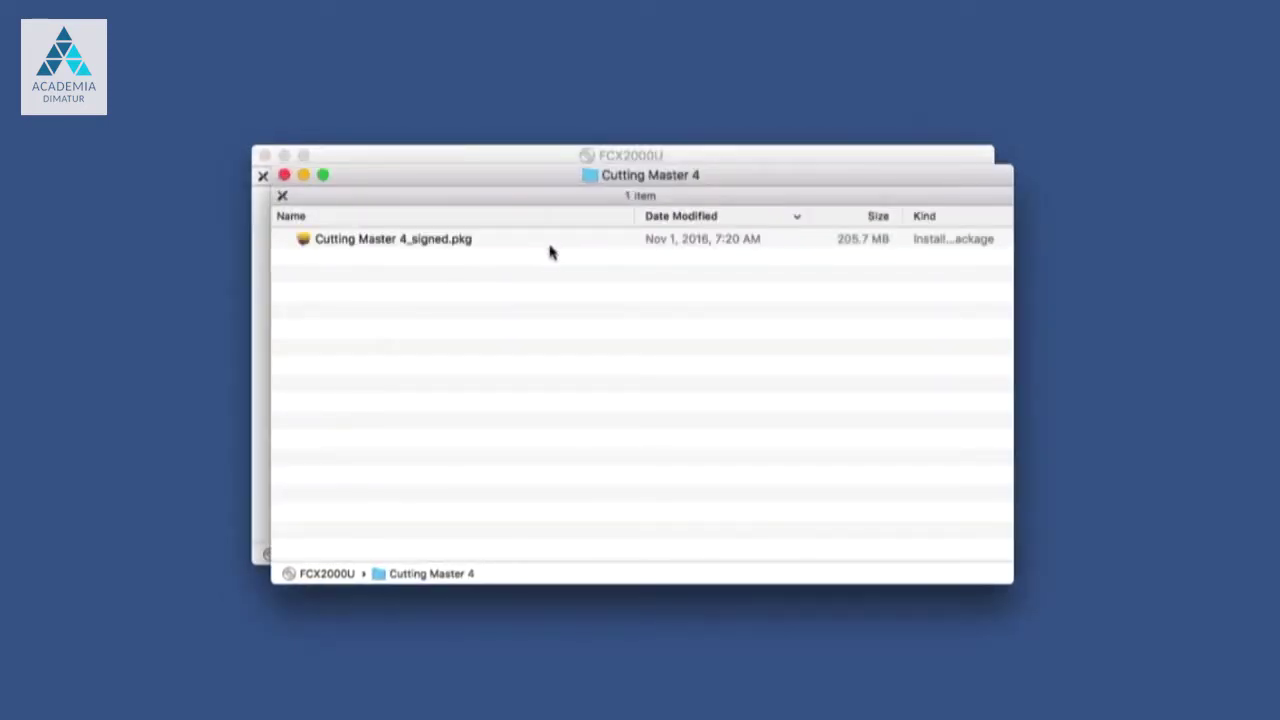
double_click(390, 240)
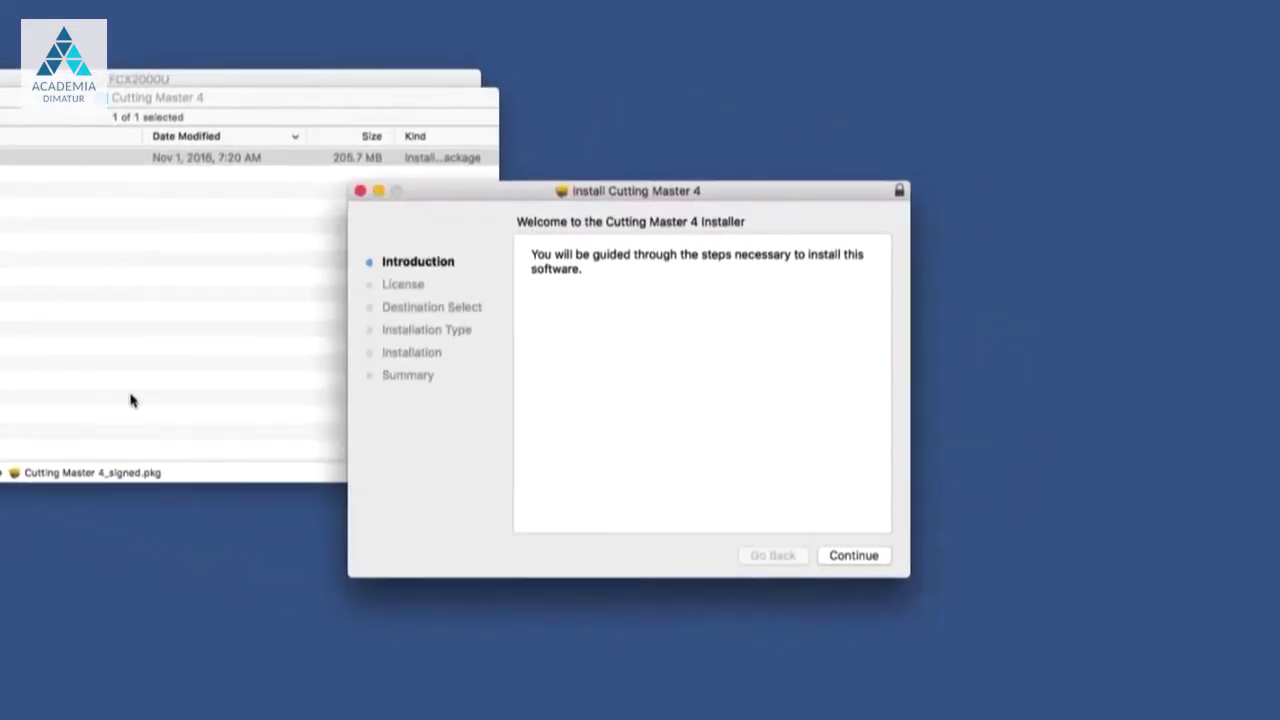
- Agree to the software license and start the Cutting Master 4 installation on the Mac
left_click(842, 556)
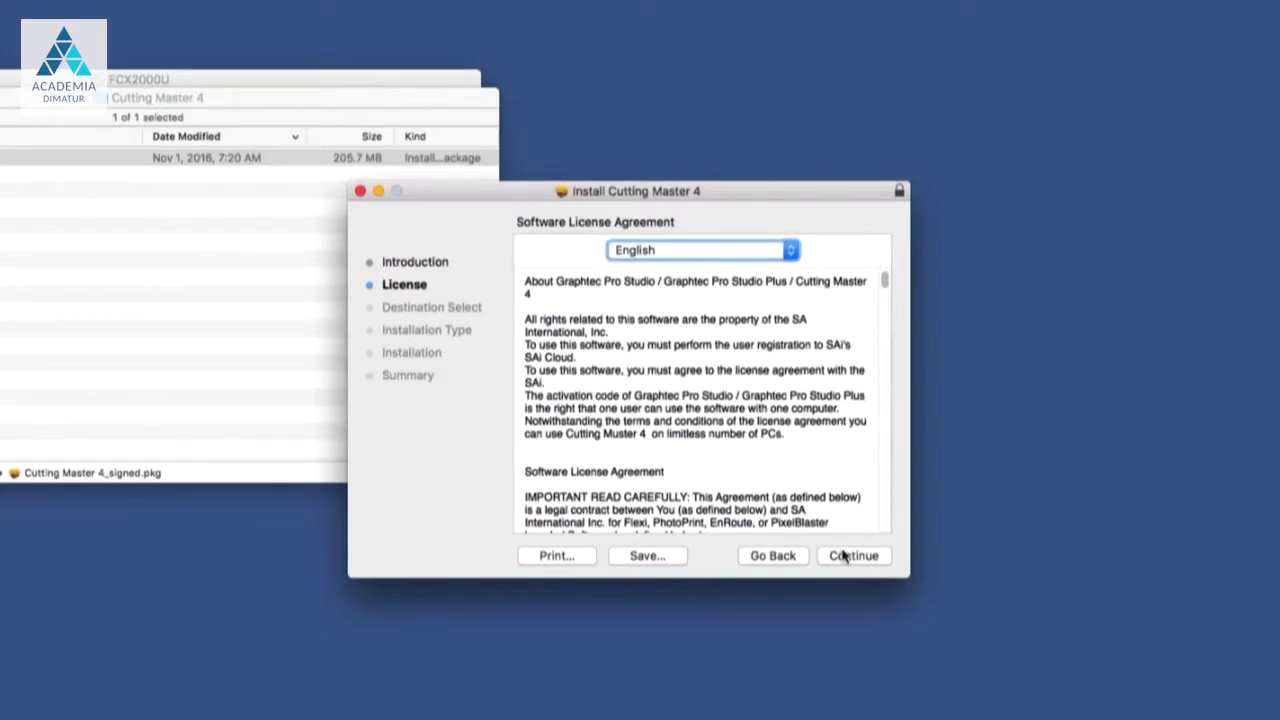
left_click(842, 556)
key("Return")
left_click(866, 558)
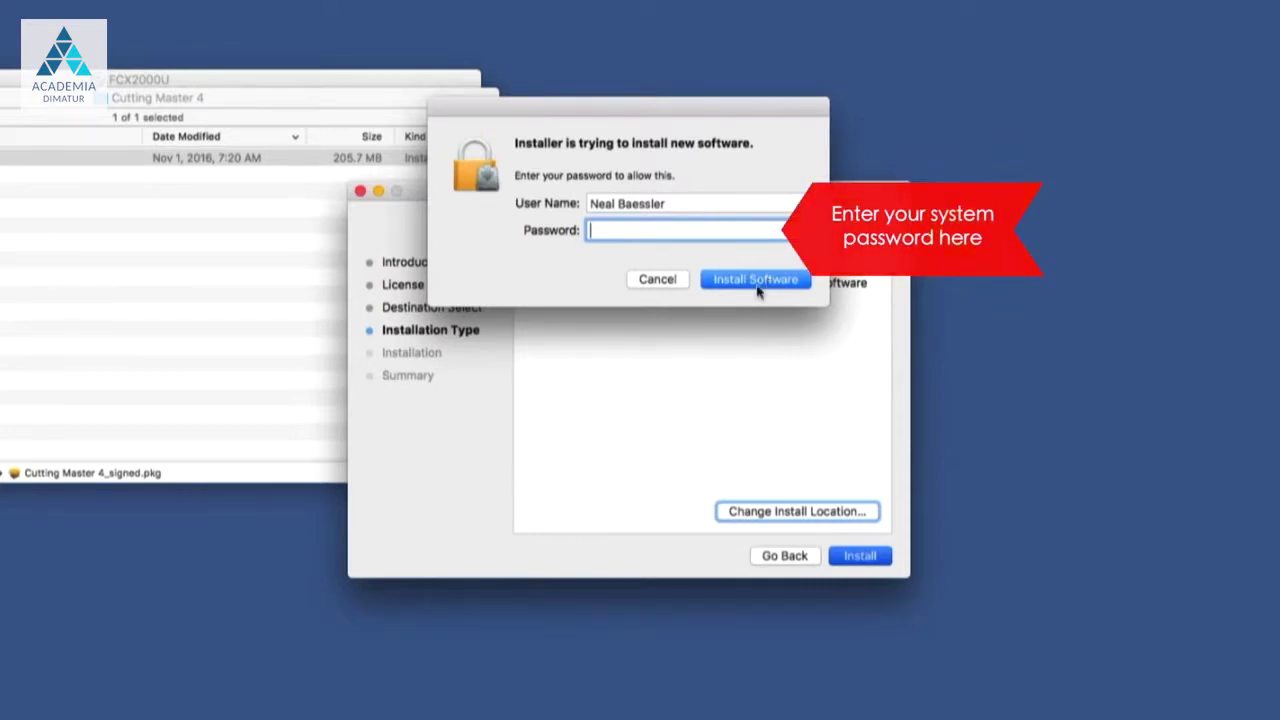
- Authorize with the admin password, clear old preferences in English Install Manager, and close the installer
type("•••••")
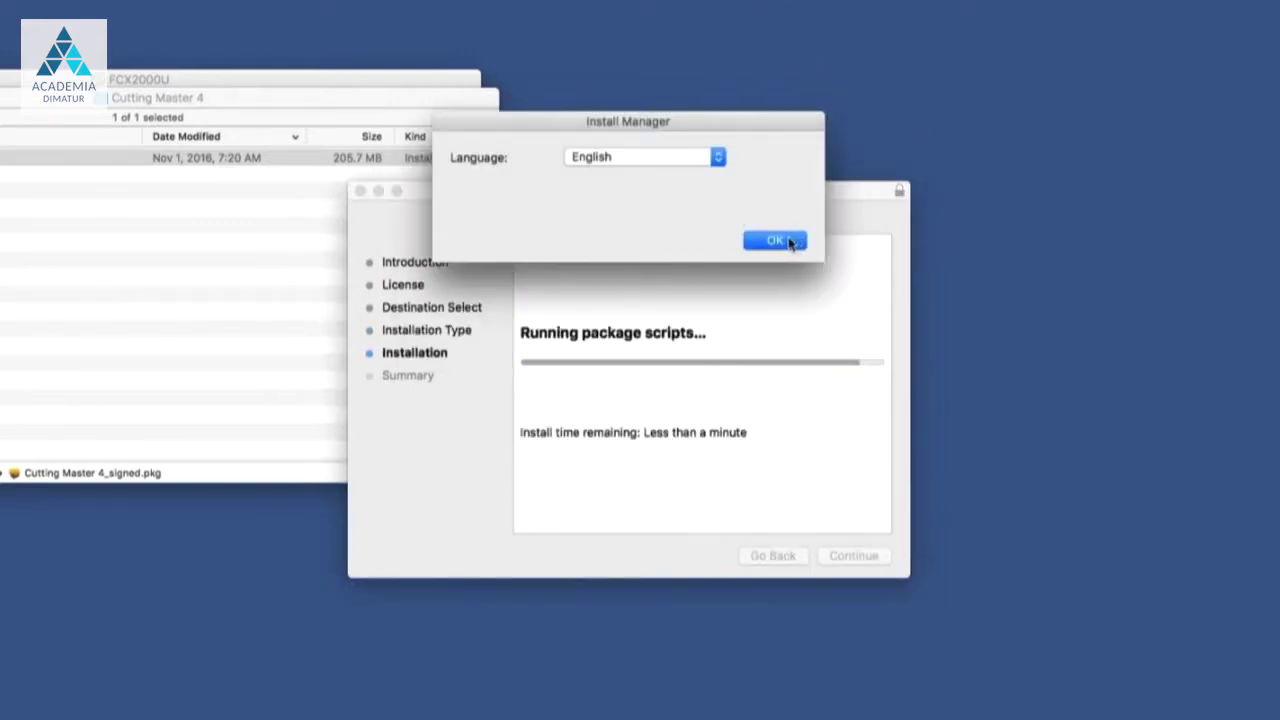
left_click(787, 240)
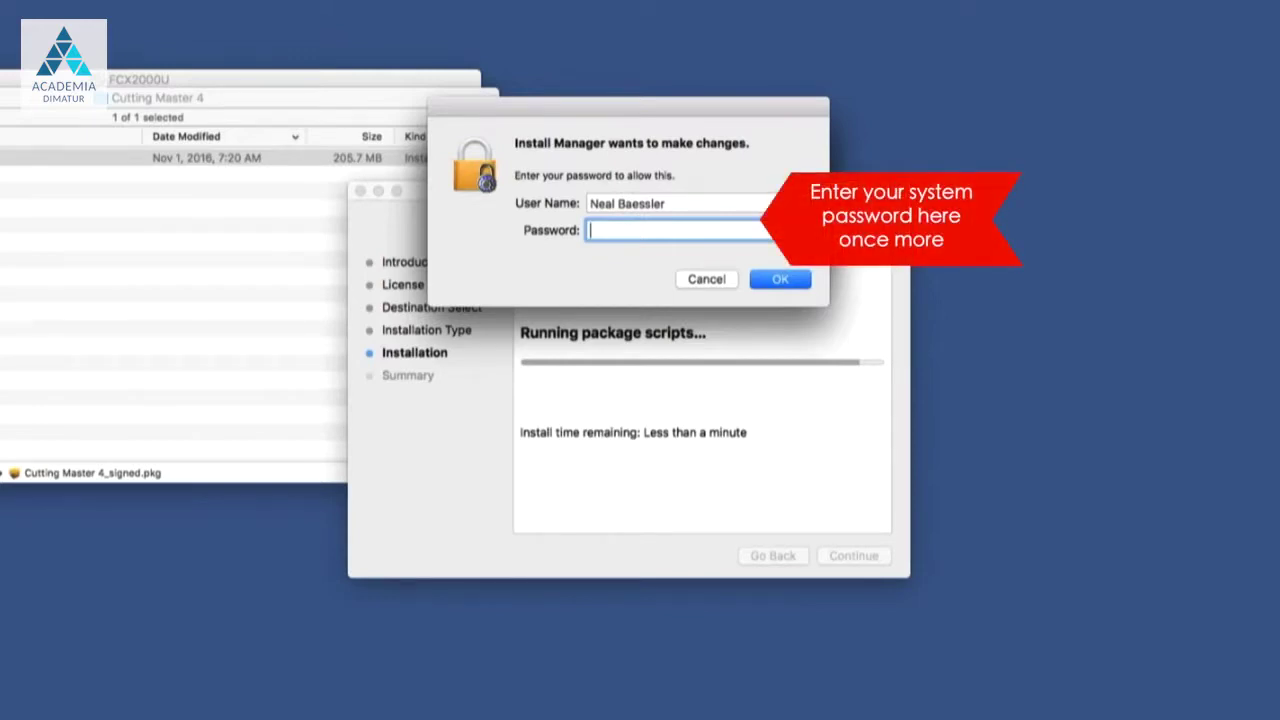
type("••••")
key("Return")
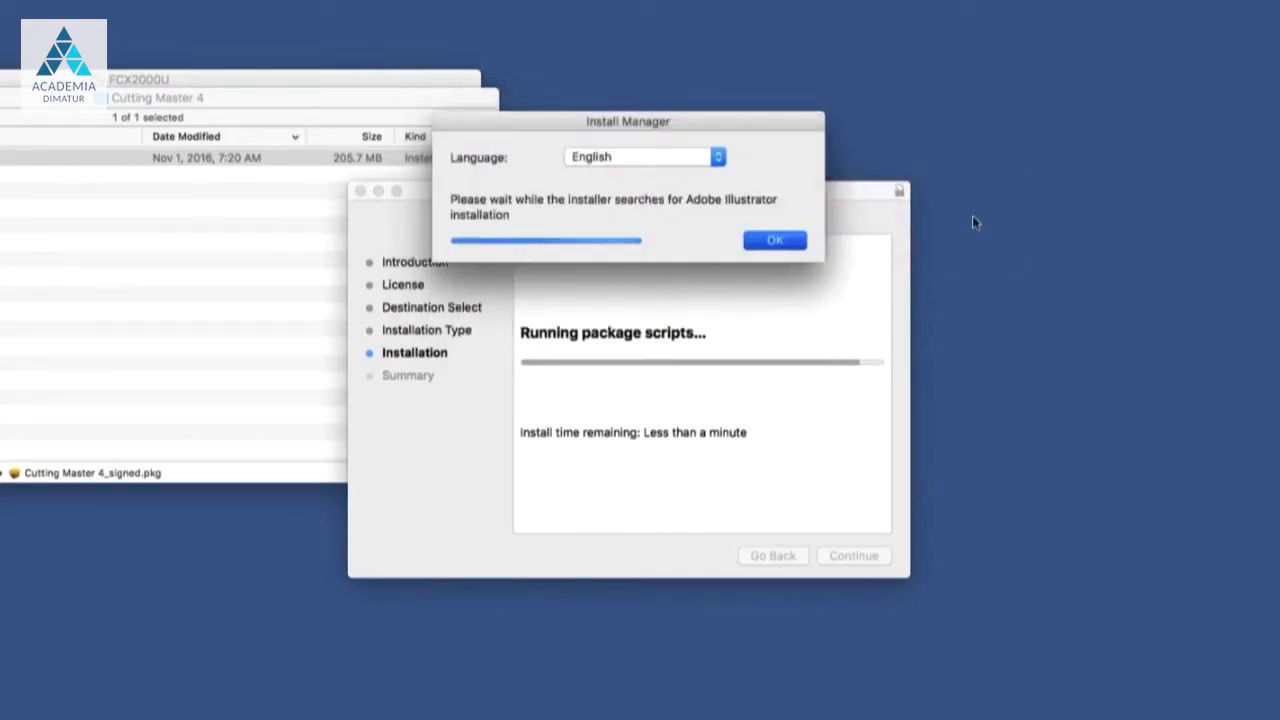
left_click(820, 281)
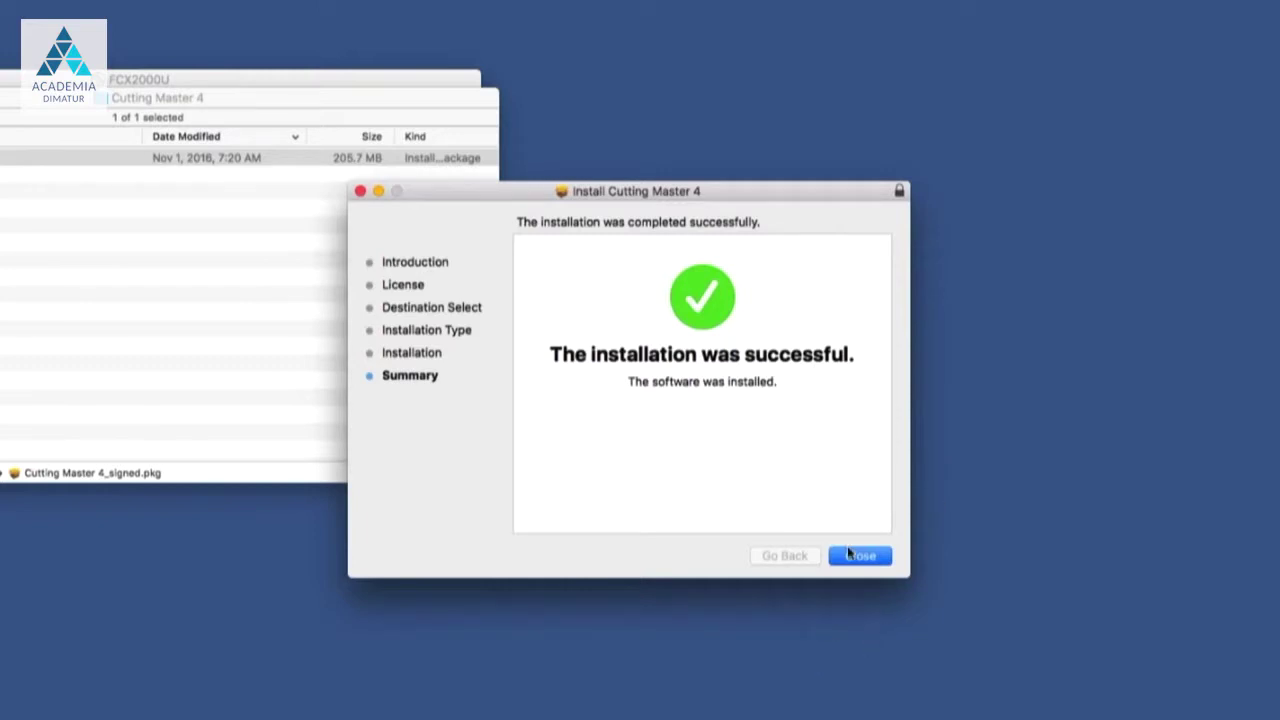
left_click(850, 555)
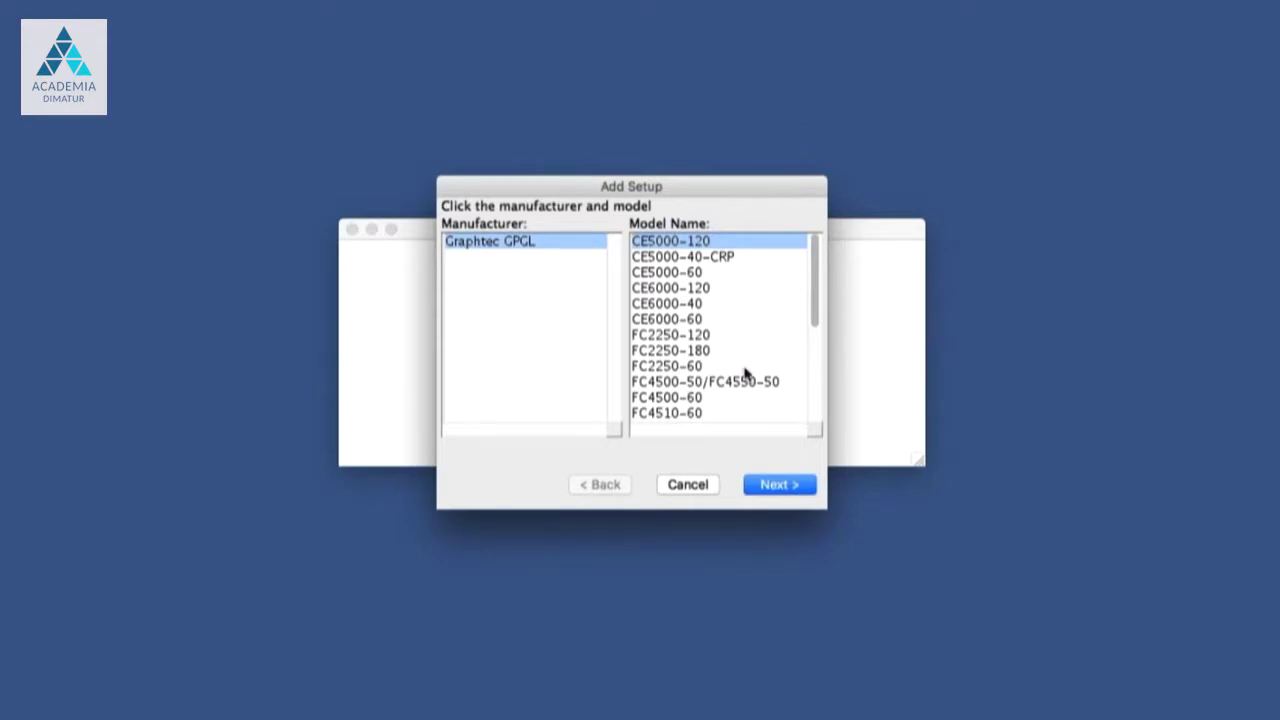
- Add a Graphtec GPGL FCX2000-60 cutter setup connected on the USB port
left_click_drag(816, 286, 814, 395)
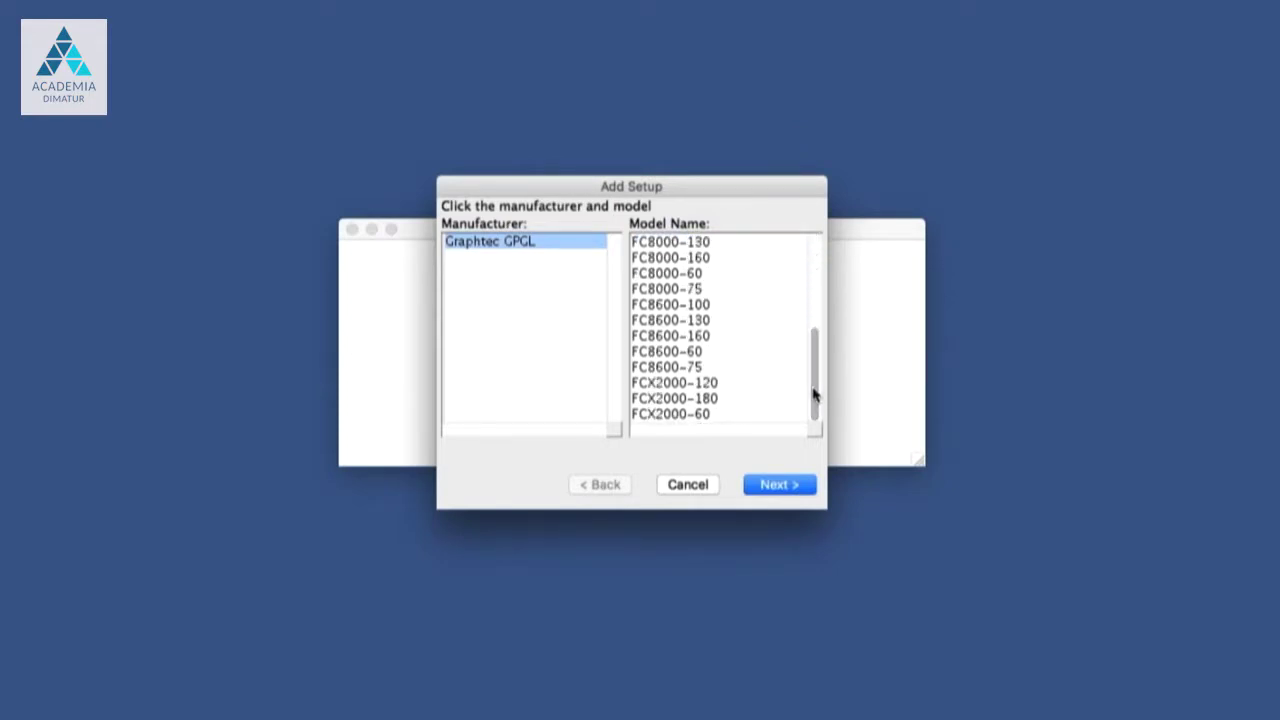
left_click(703, 413)
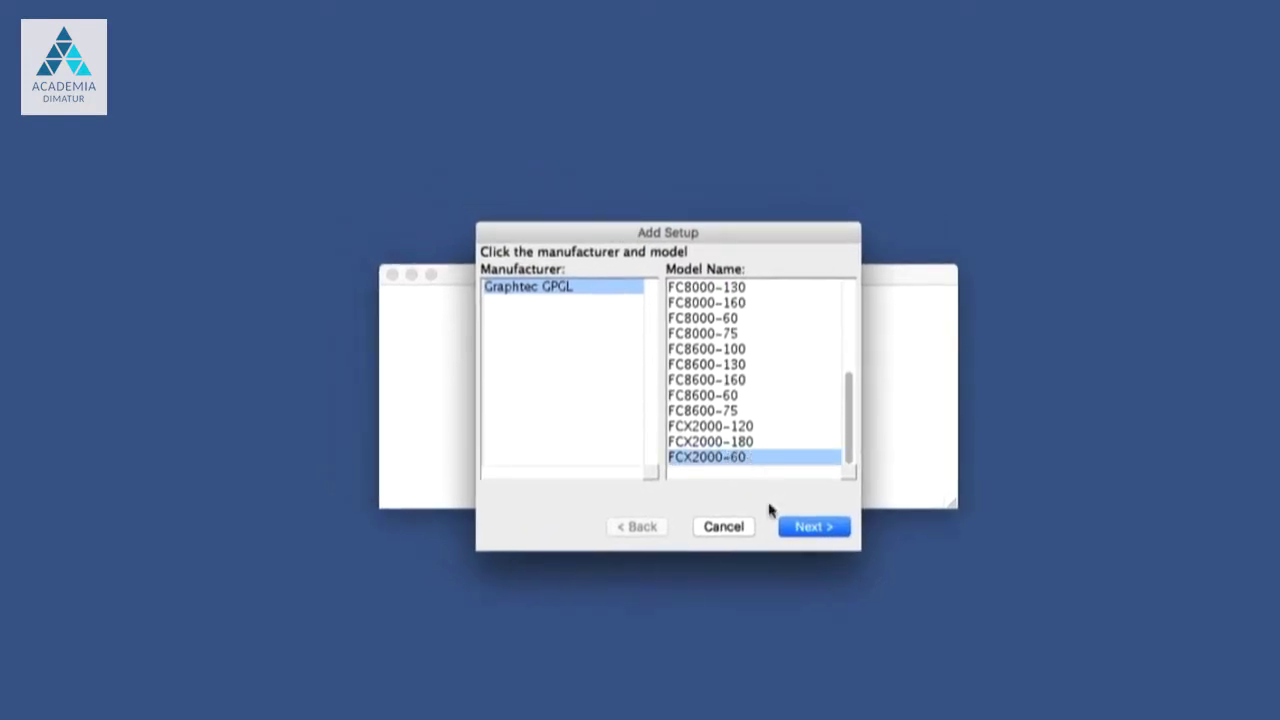
left_click(812, 527)
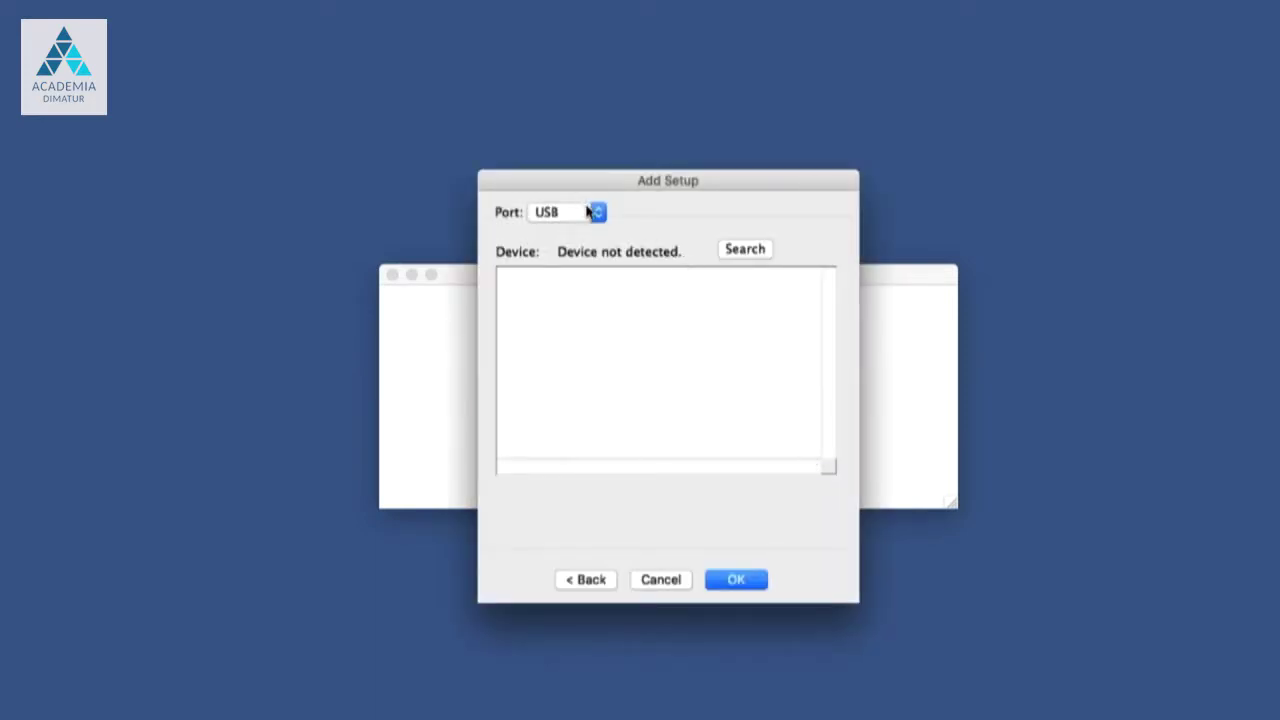
left_click(597, 212)
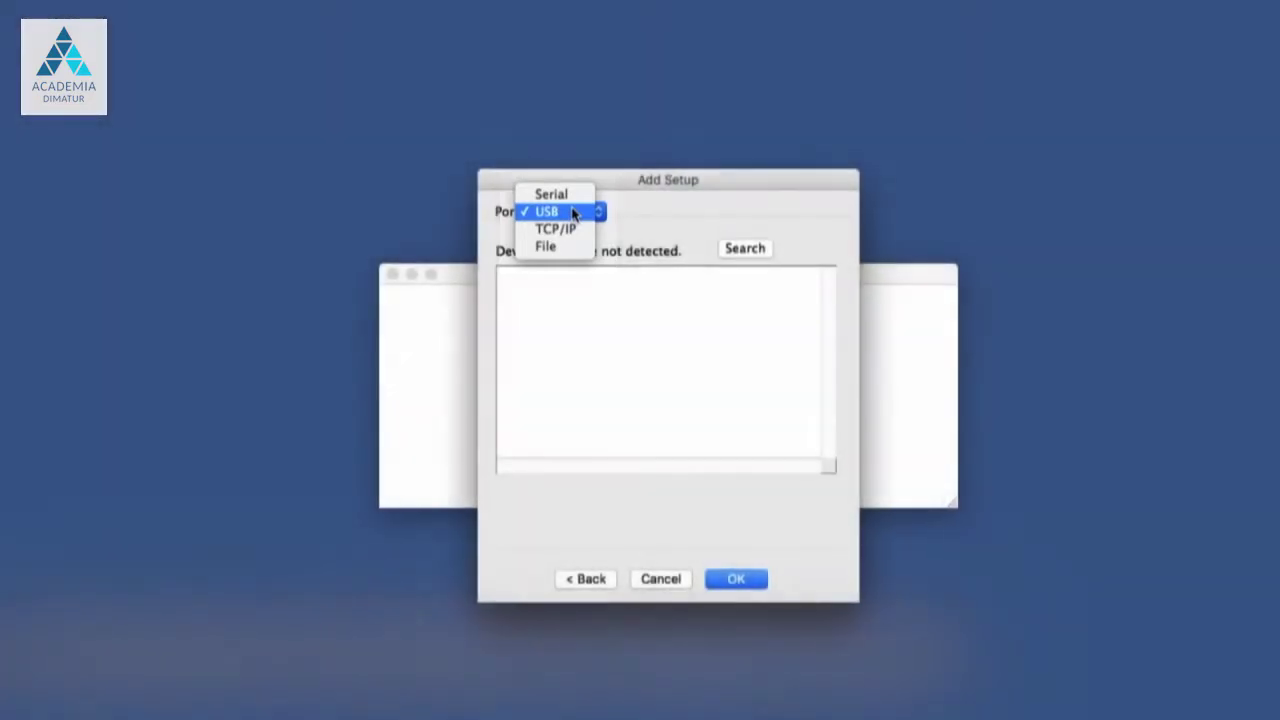
left_click(574, 212)
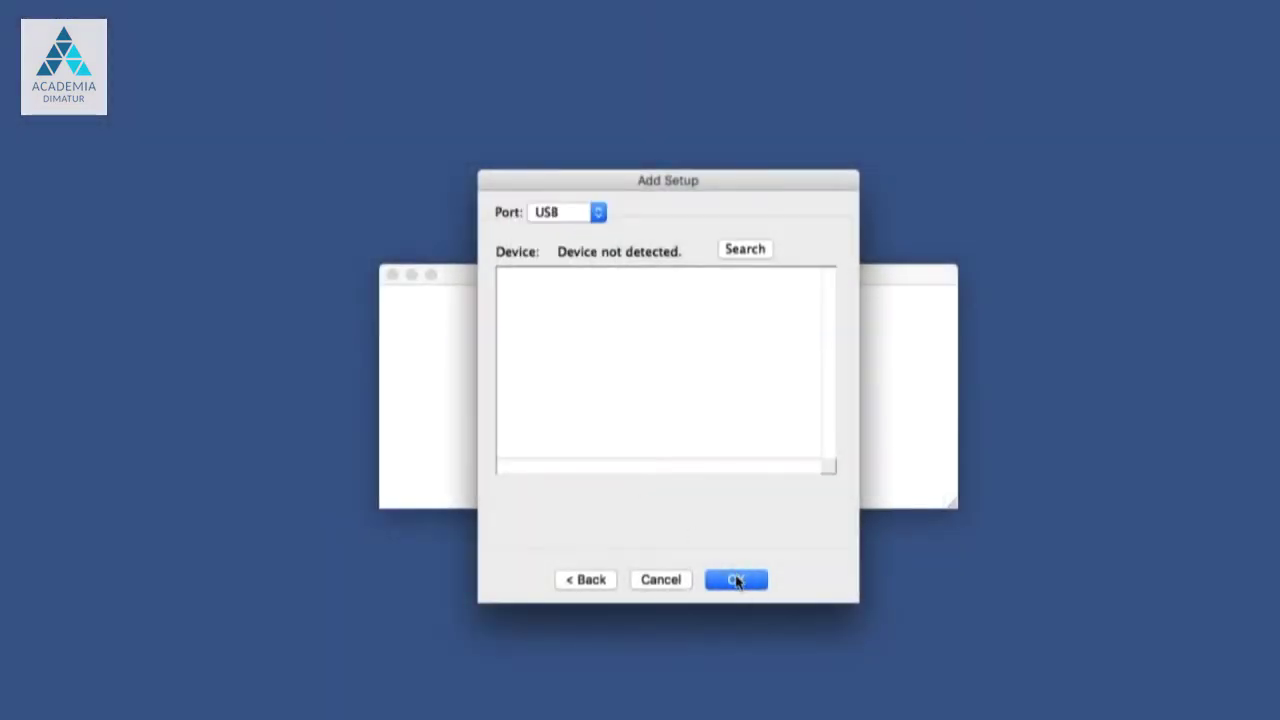
left_click(736, 580)
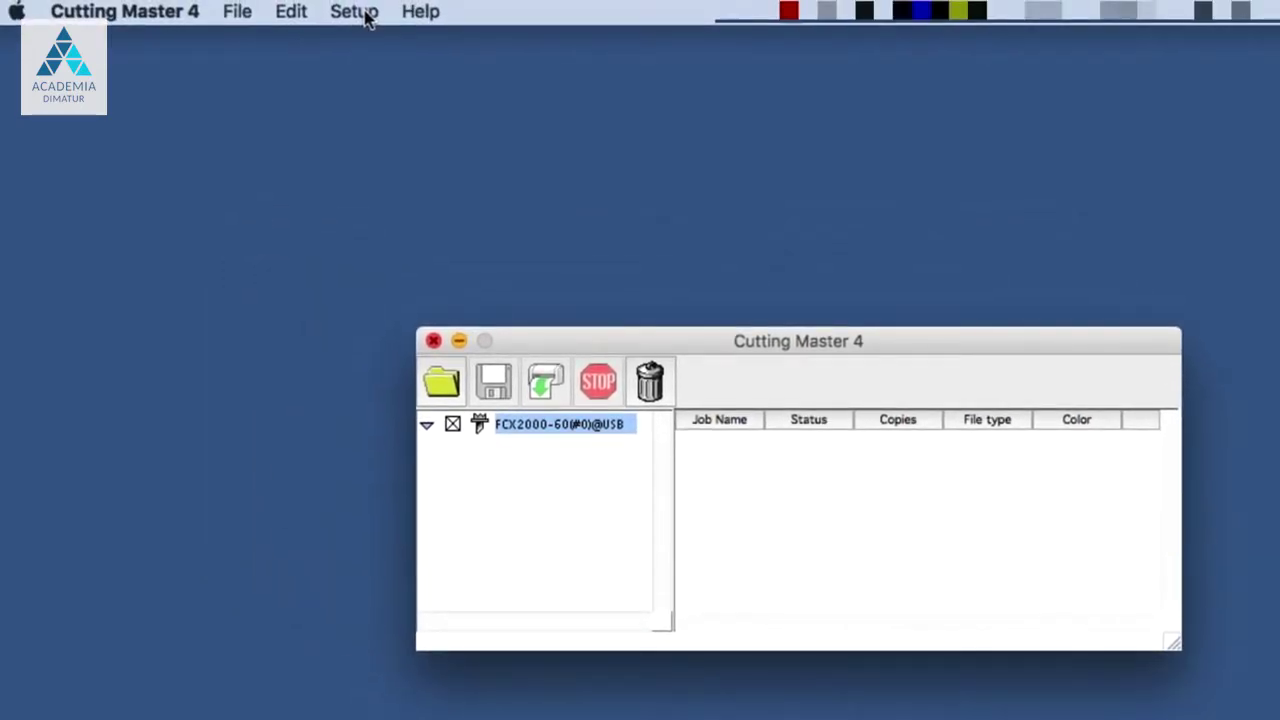
- Bring up the Setup menu to change the FCX2000-60 cutter's output port
left_click(364, 12)
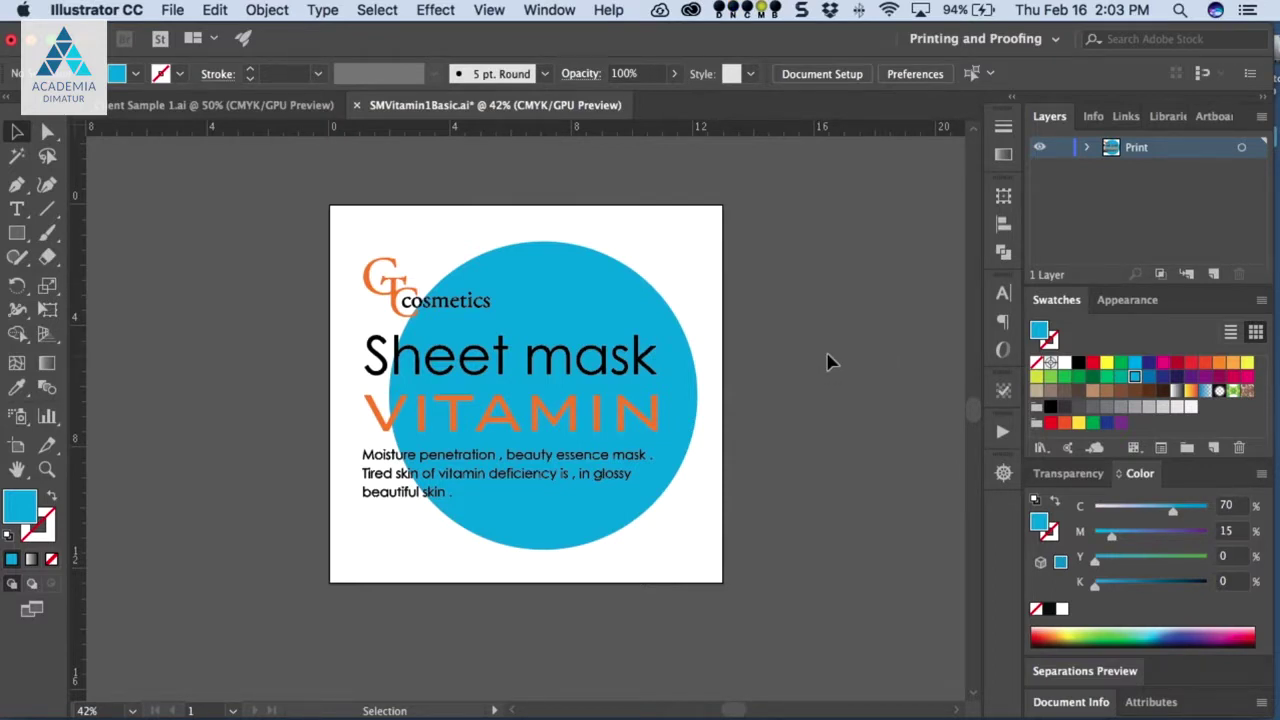
- Open File > Cutting Master 4 > Cut/Plot for SMVitamin1Basic.ai in Illustrator
left_click(172, 10)
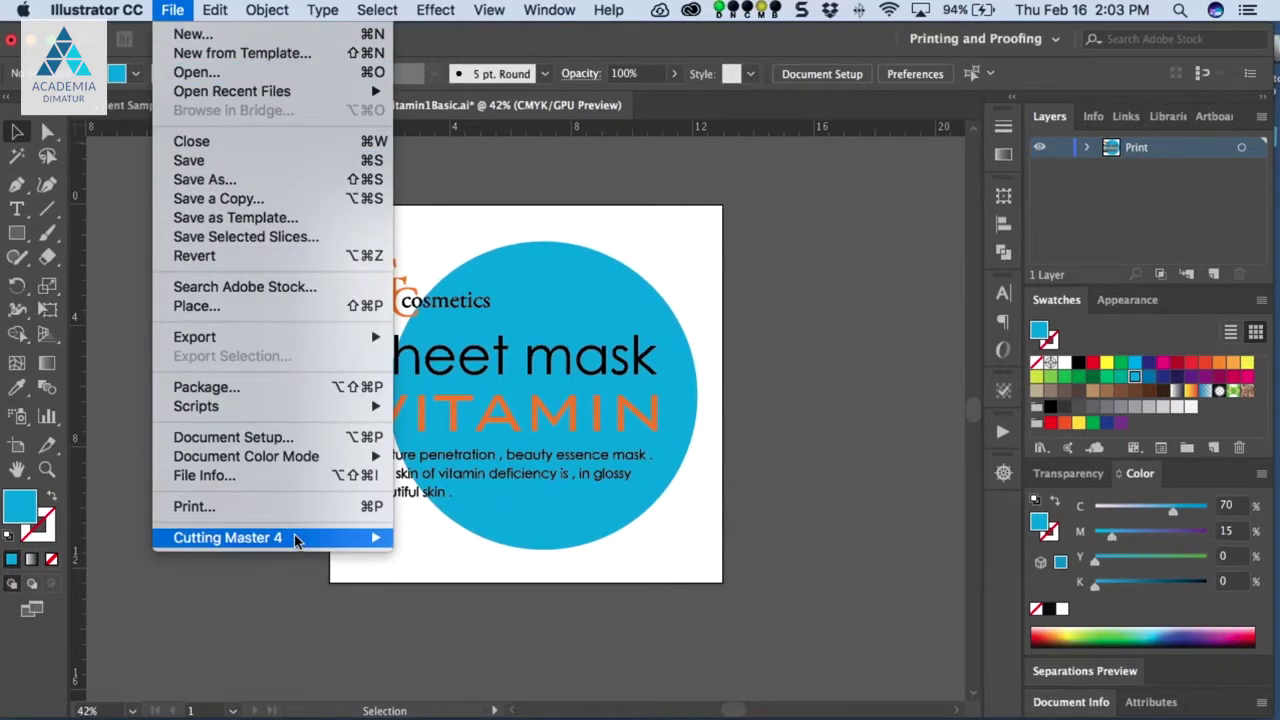
mouse_move(300, 540)
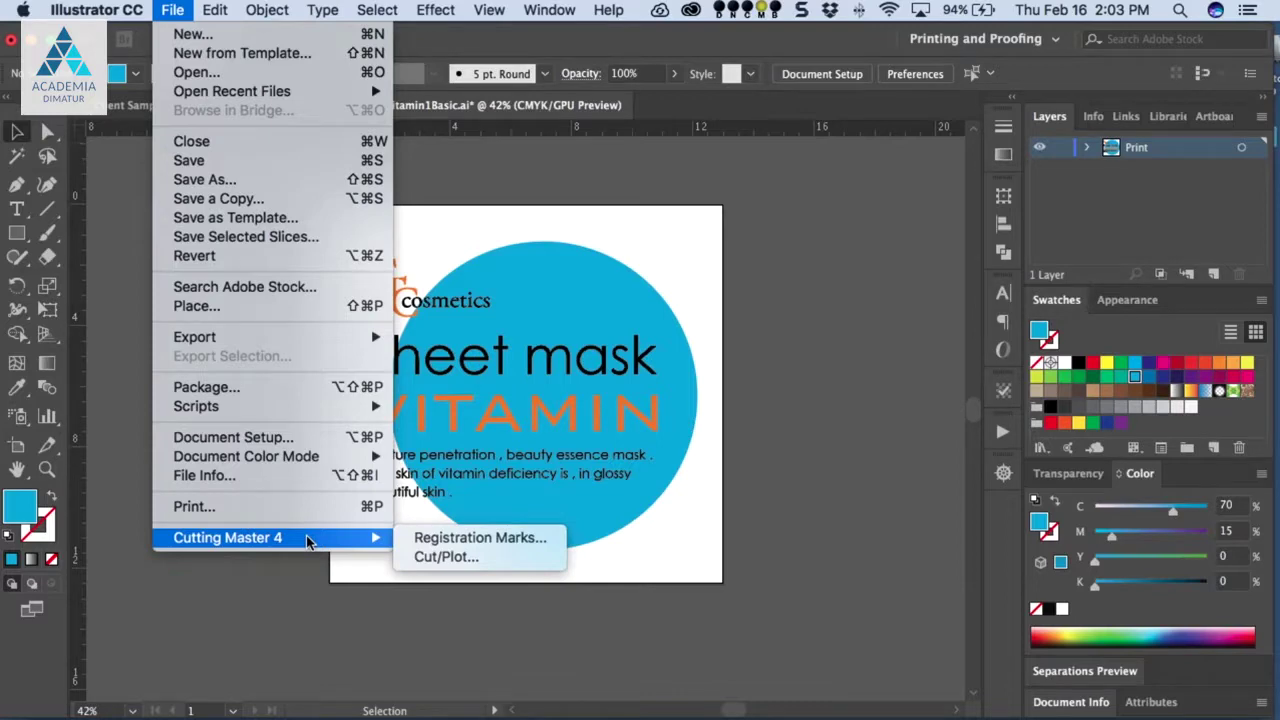
left_click(490, 558)
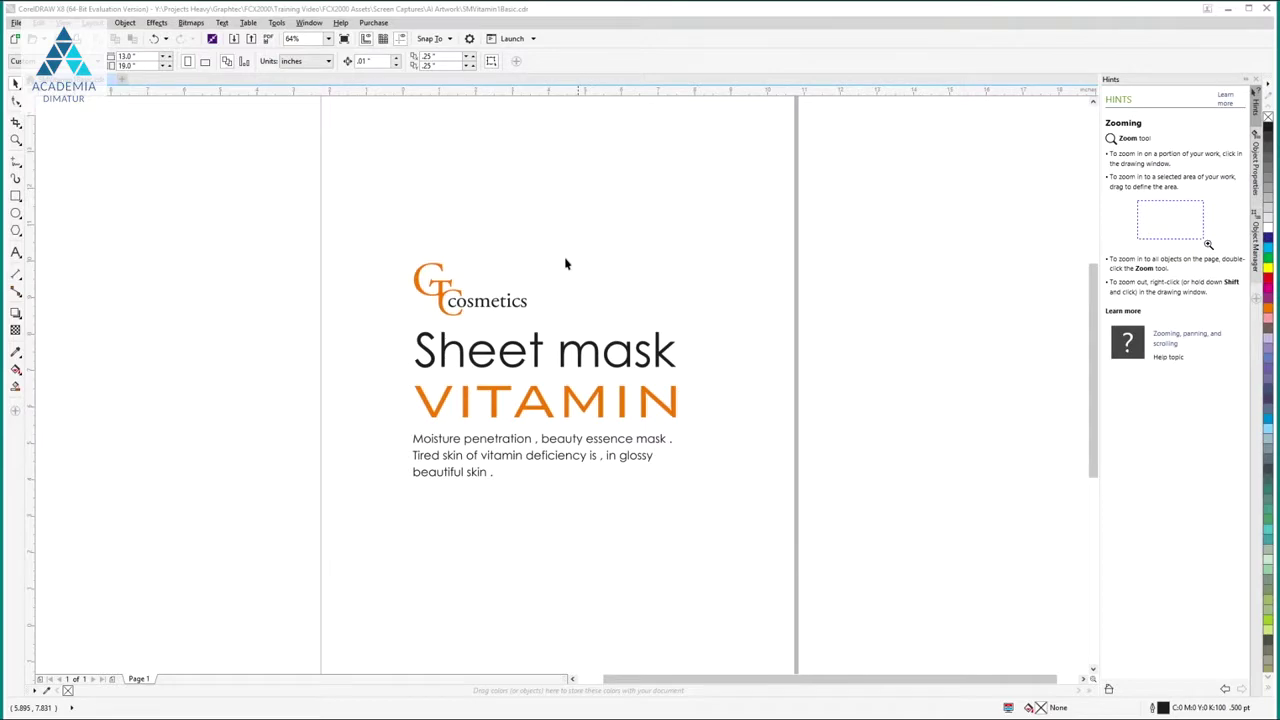
- Launch Cut/Plot (CM4) from CorelDRAW's Launch dropdown for SMVitamin1Basic.cdr
left_click(532, 38)
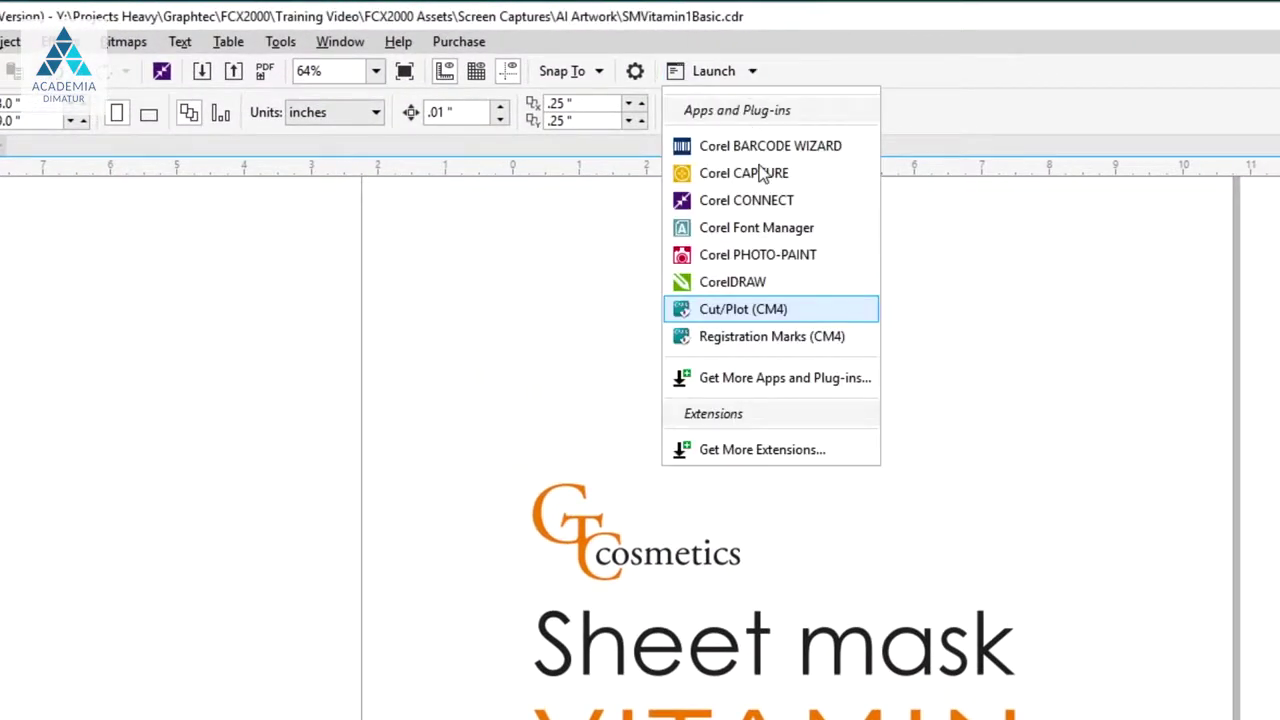
left_click(770, 311)
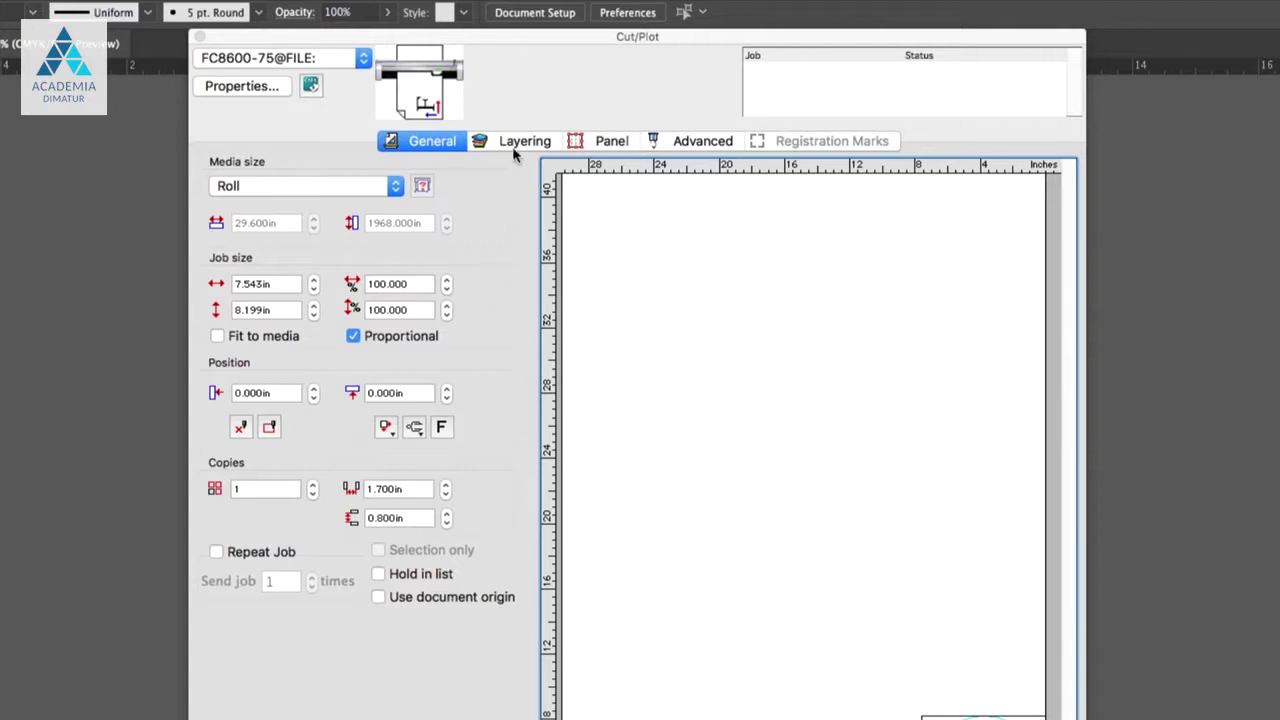
left_click(519, 143)
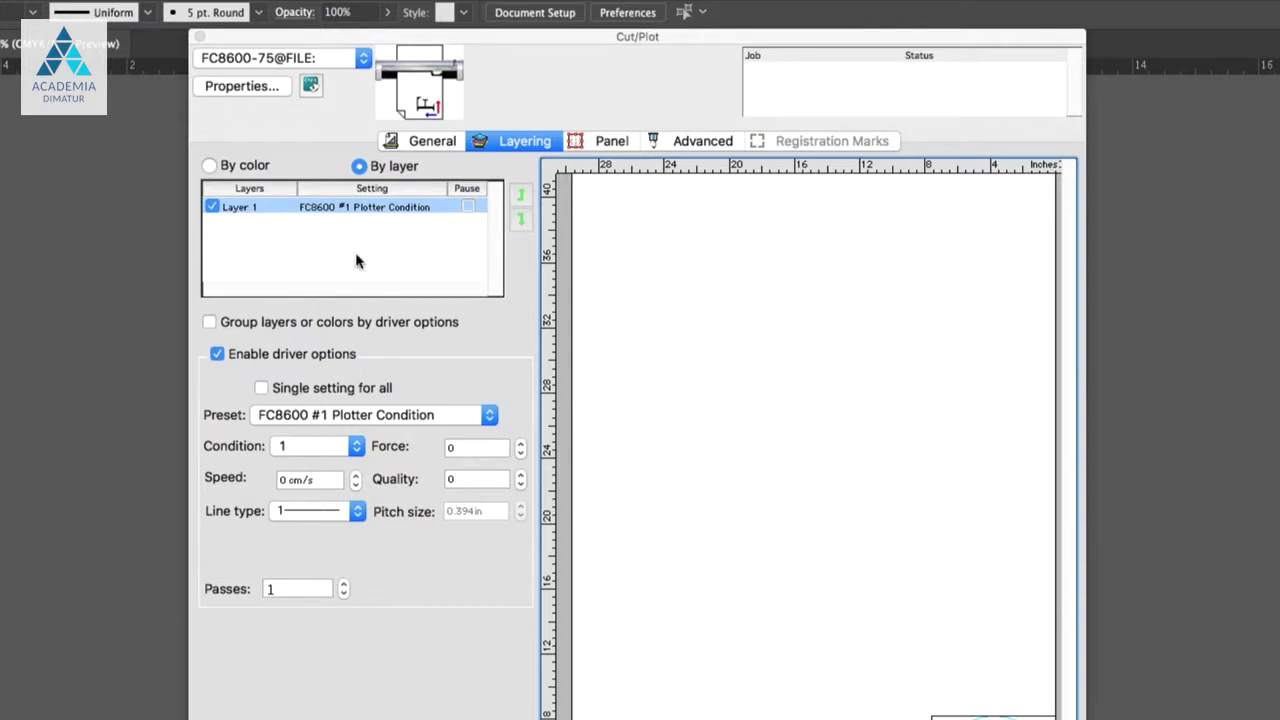
left_click(441, 146)
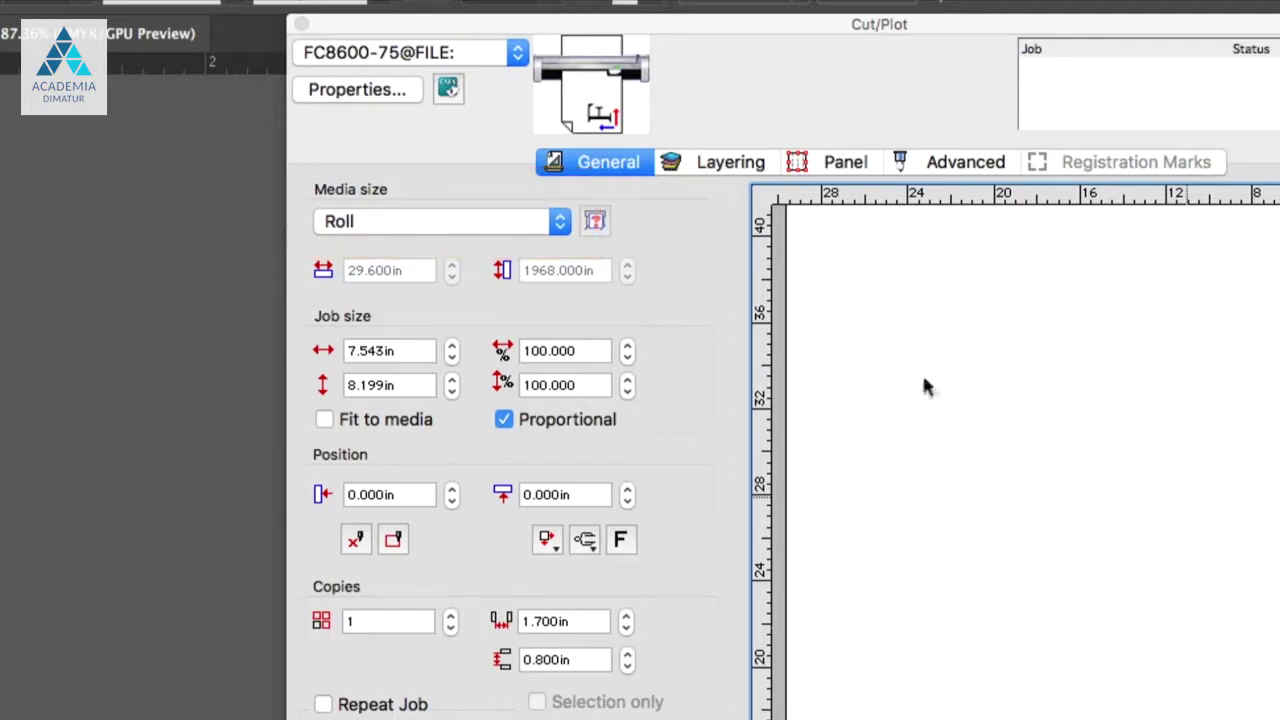
- Try ANSI D, then set a User defined media size of 24 in wide by 20 in high
left_click(560, 221)
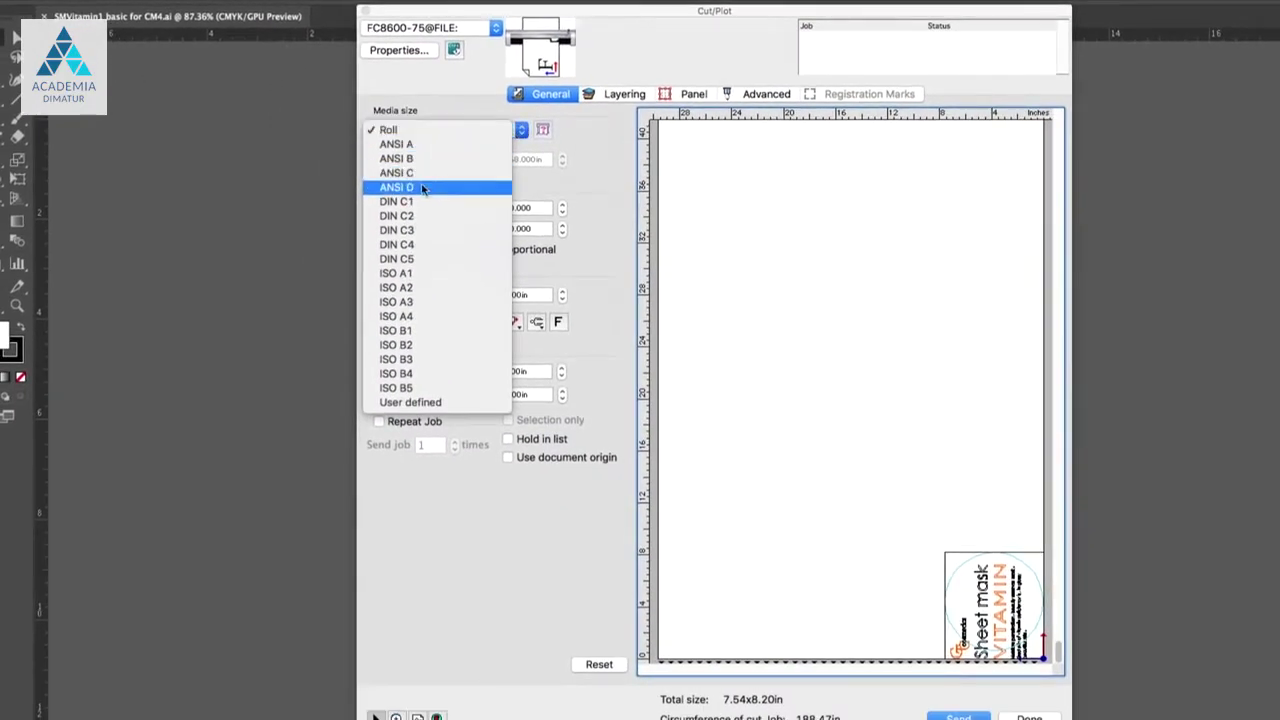
left_click(422, 188)
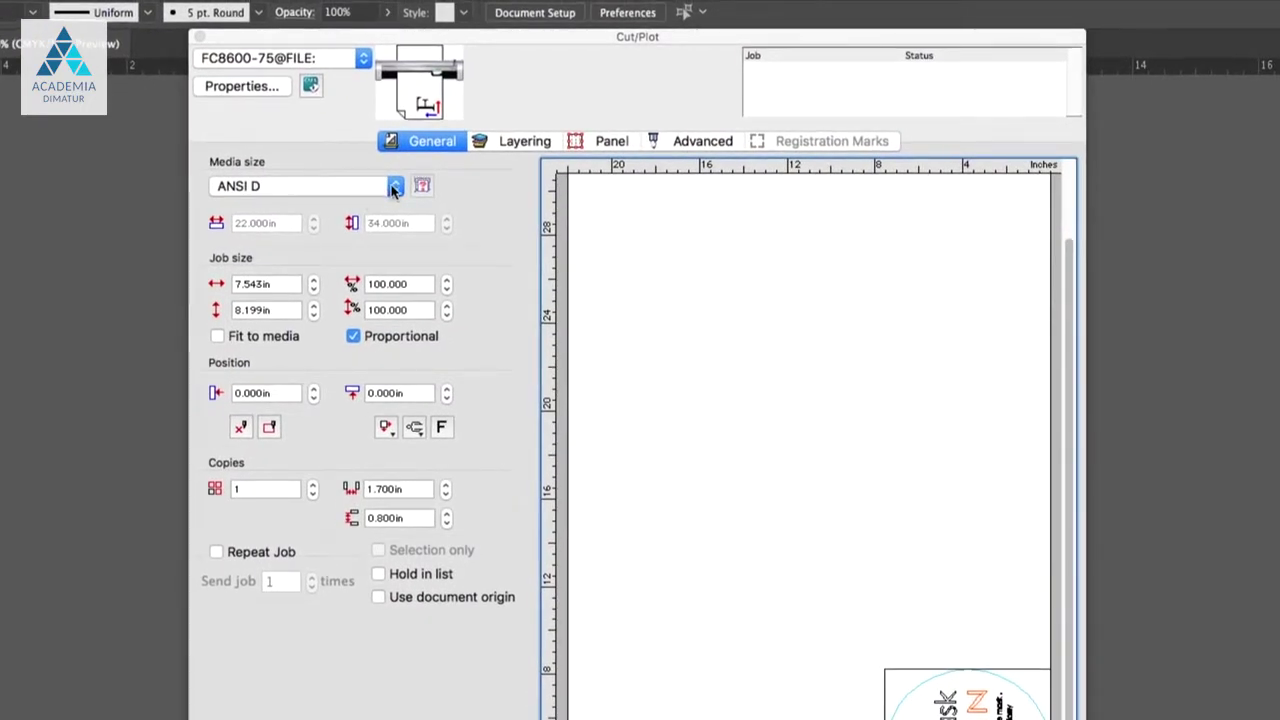
left_click(395, 188)
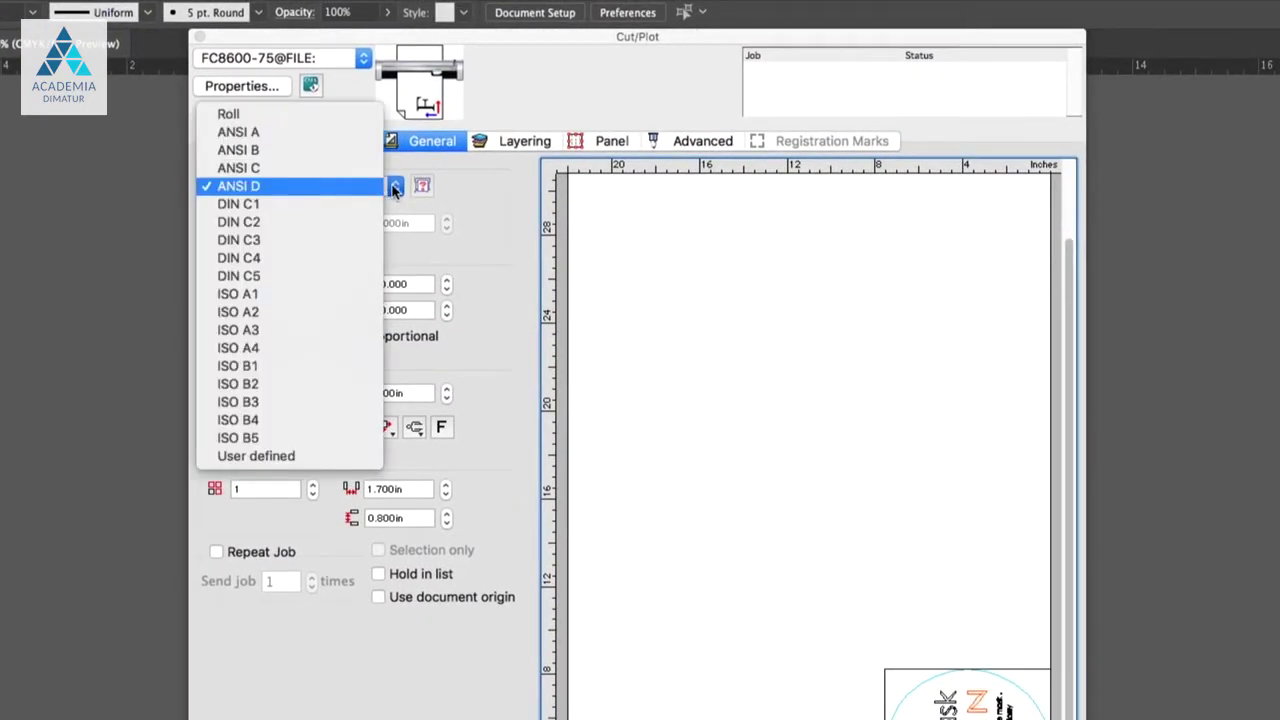
left_click(312, 453)
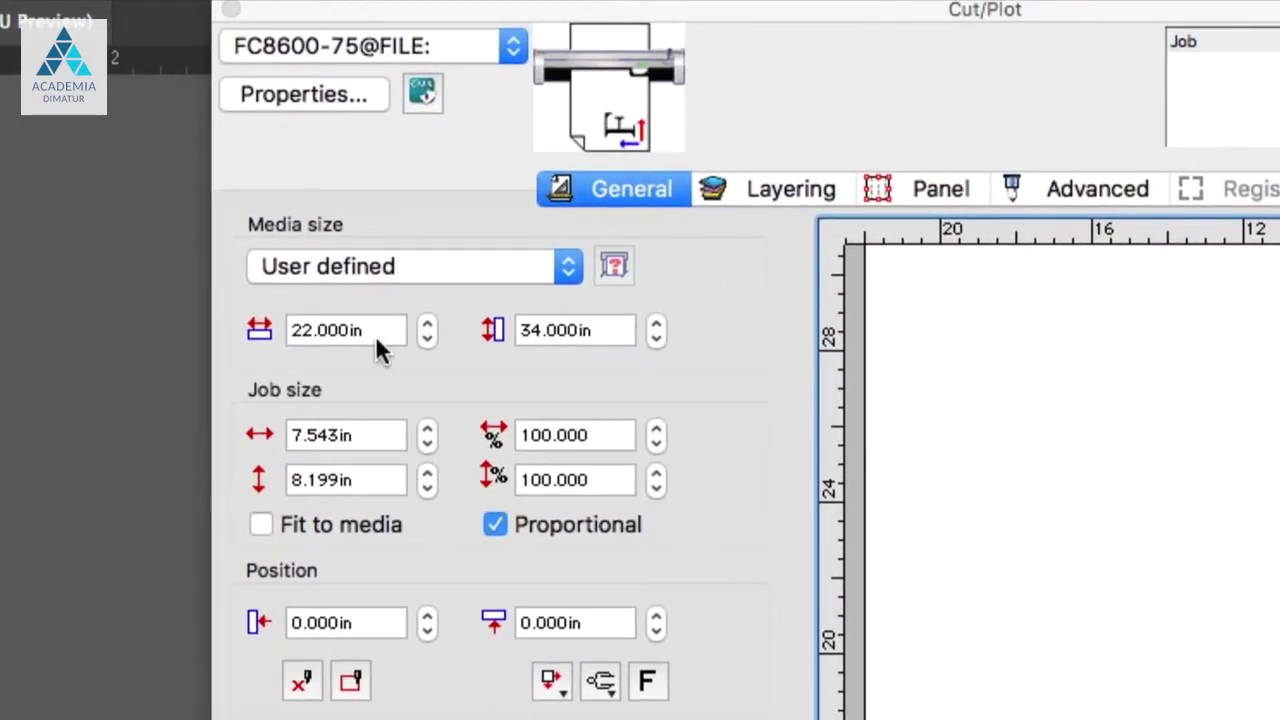
left_click_drag(375, 335, 239, 318)
type("24")
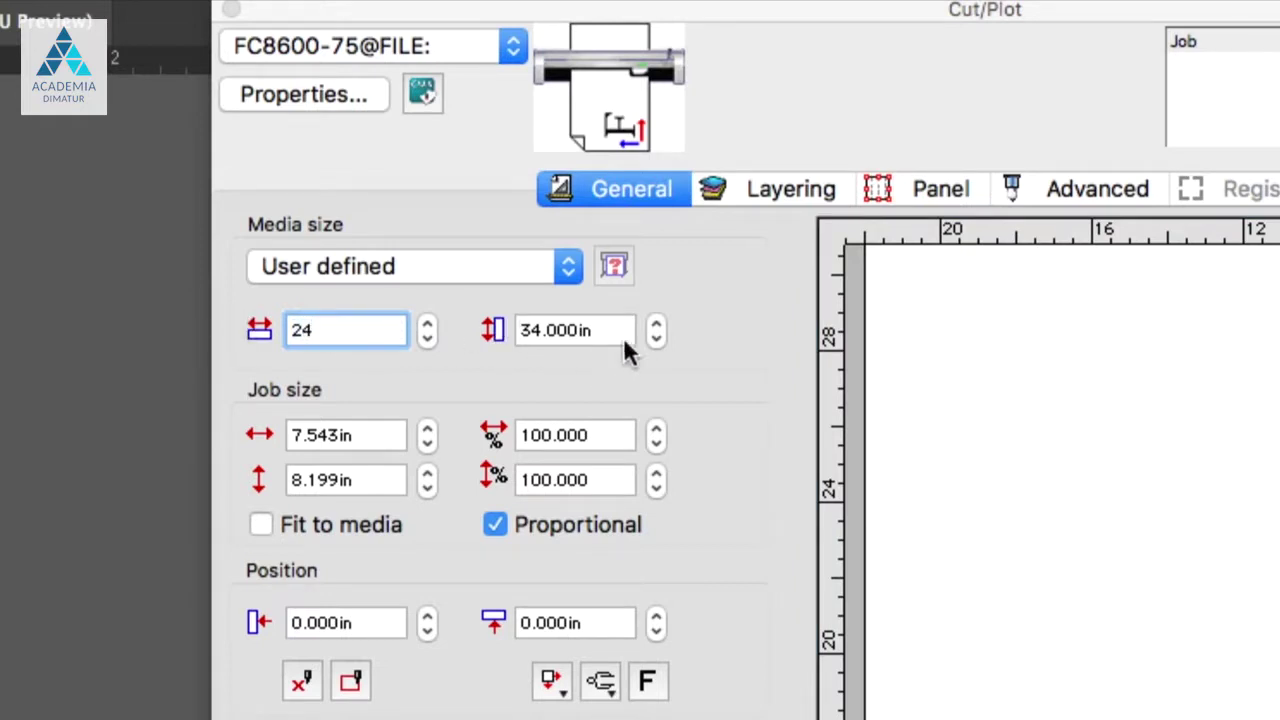
key("Tab")
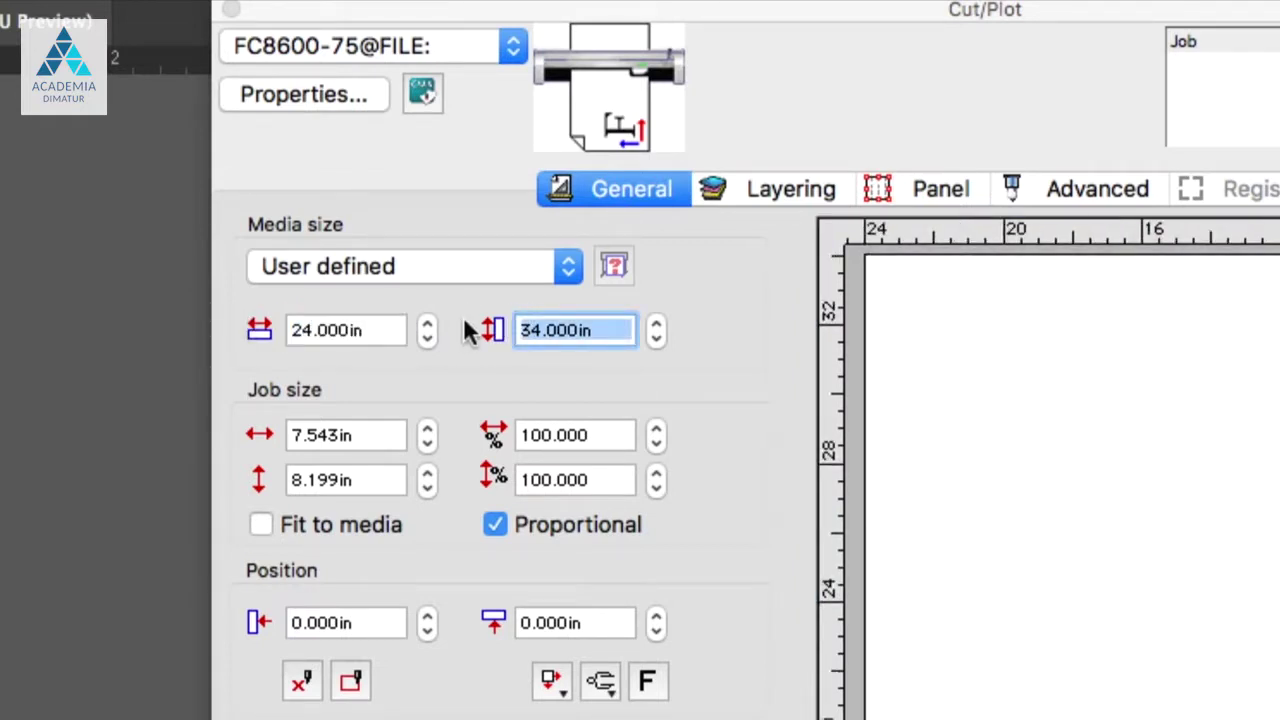
type("20")
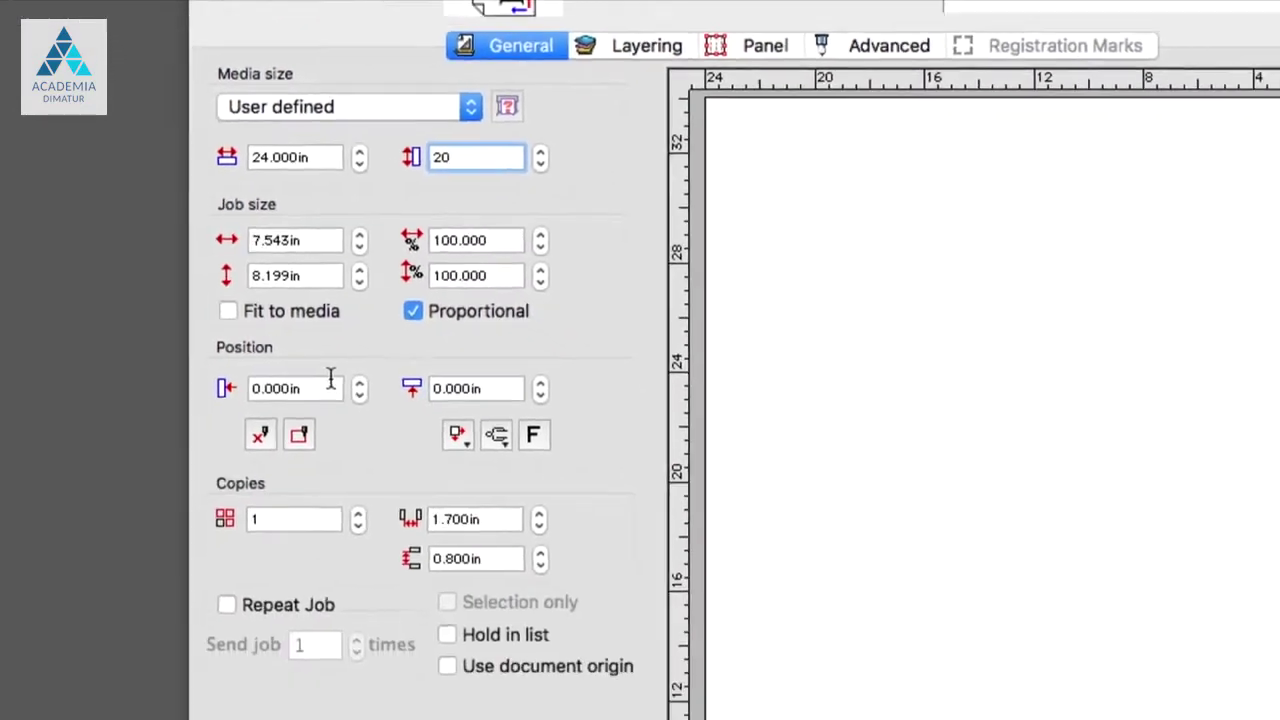
left_click(330, 386)
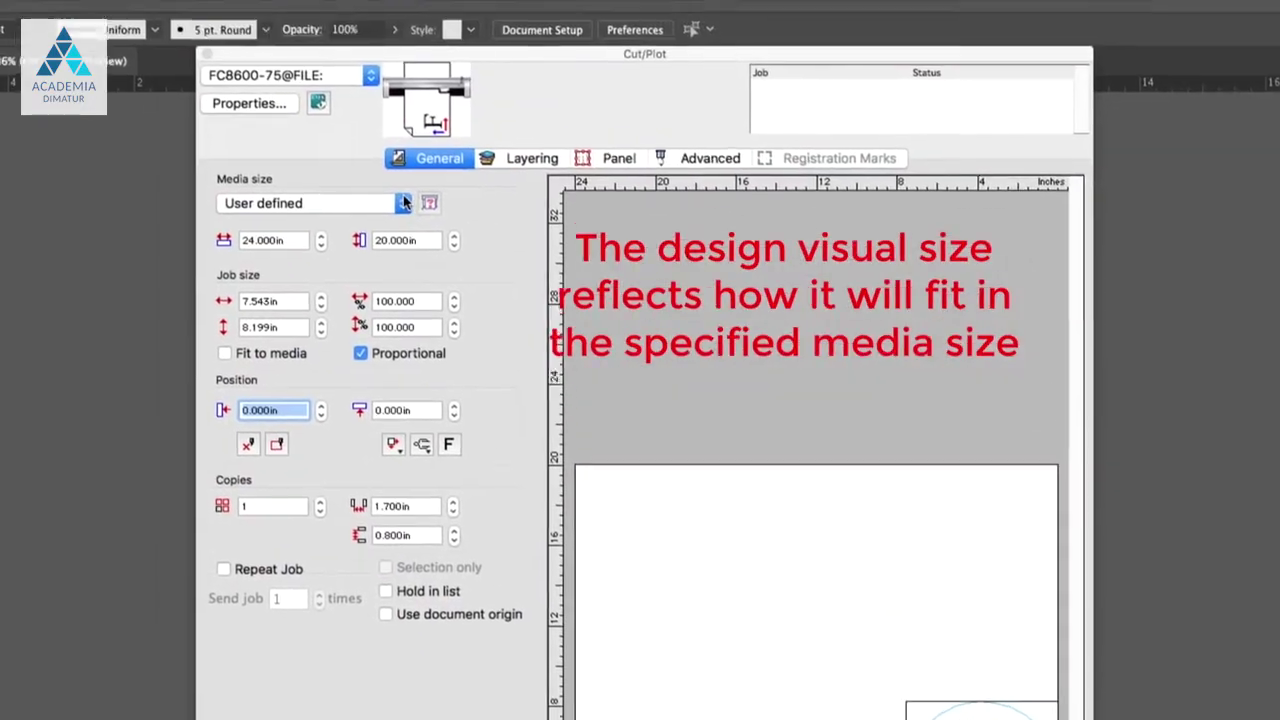
- Switch the media size back to Roll, 29.600 in by 1968.000 in
left_click(300, 203)
left_click(310, 22)
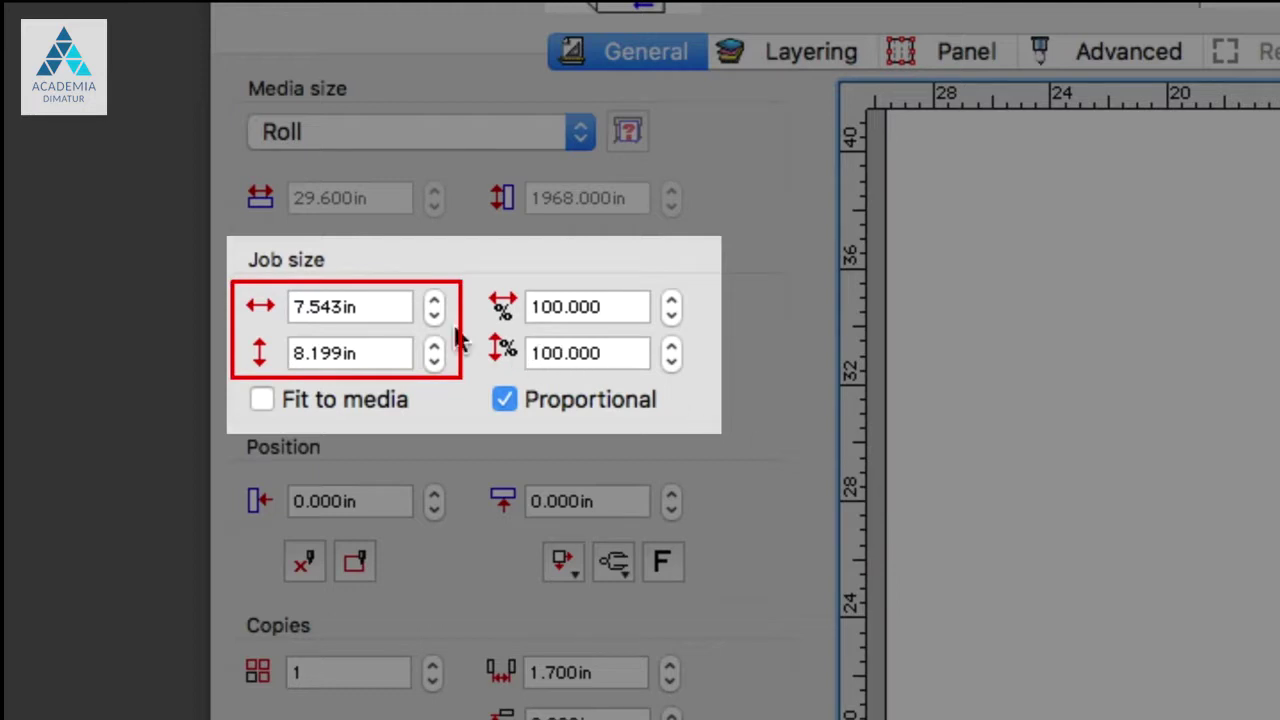
left_click(435, 300)
left_click(435, 300)
left_click(435, 300)
left_click(435, 300)
left_click(435, 300)
left_click(435, 300)
left_click(435, 300)
left_click(435, 300)
double_click(435, 300)
left_click(435, 300)
double_click(435, 300)
left_click(435, 300)
double_click(435, 300)
double_click(435, 300)
double_click(435, 300)
left_click(435, 300)
double_click(435, 300)
double_click(435, 300)
double_click(435, 300)
left_click(435, 300)
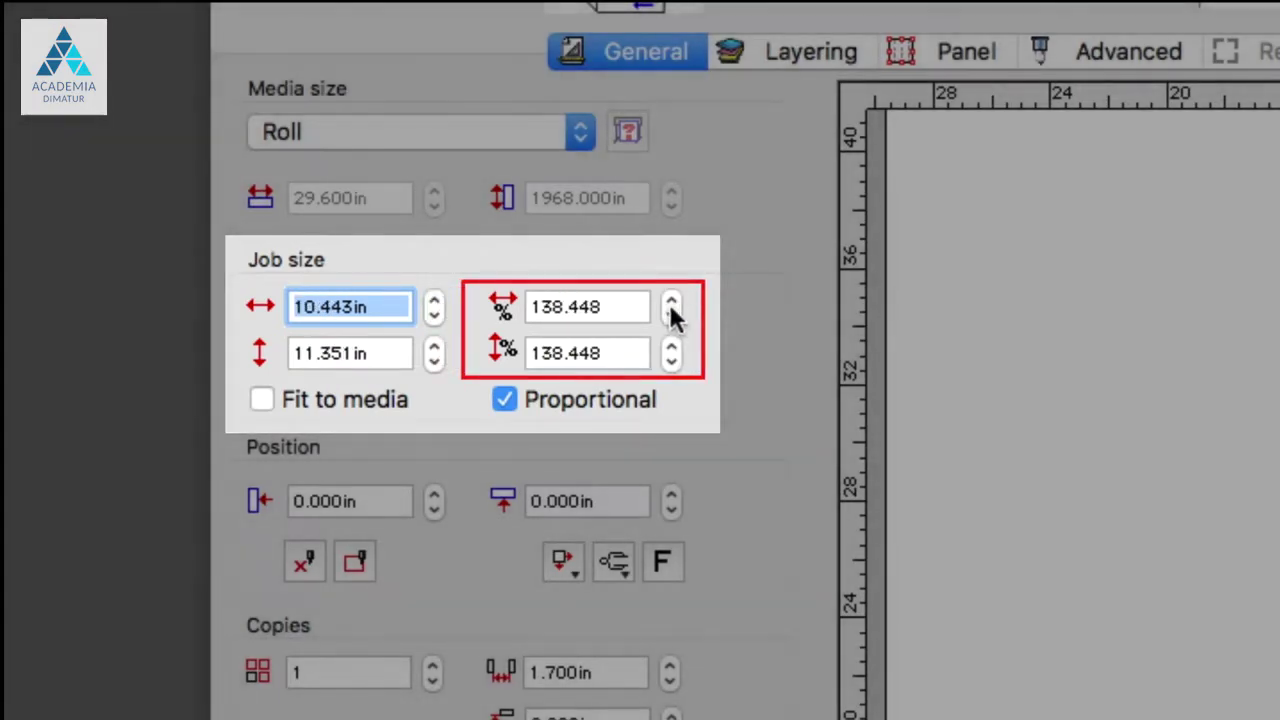
left_click(671, 316)
left_click(671, 316)
left_click(671, 316)
left_click(671, 316)
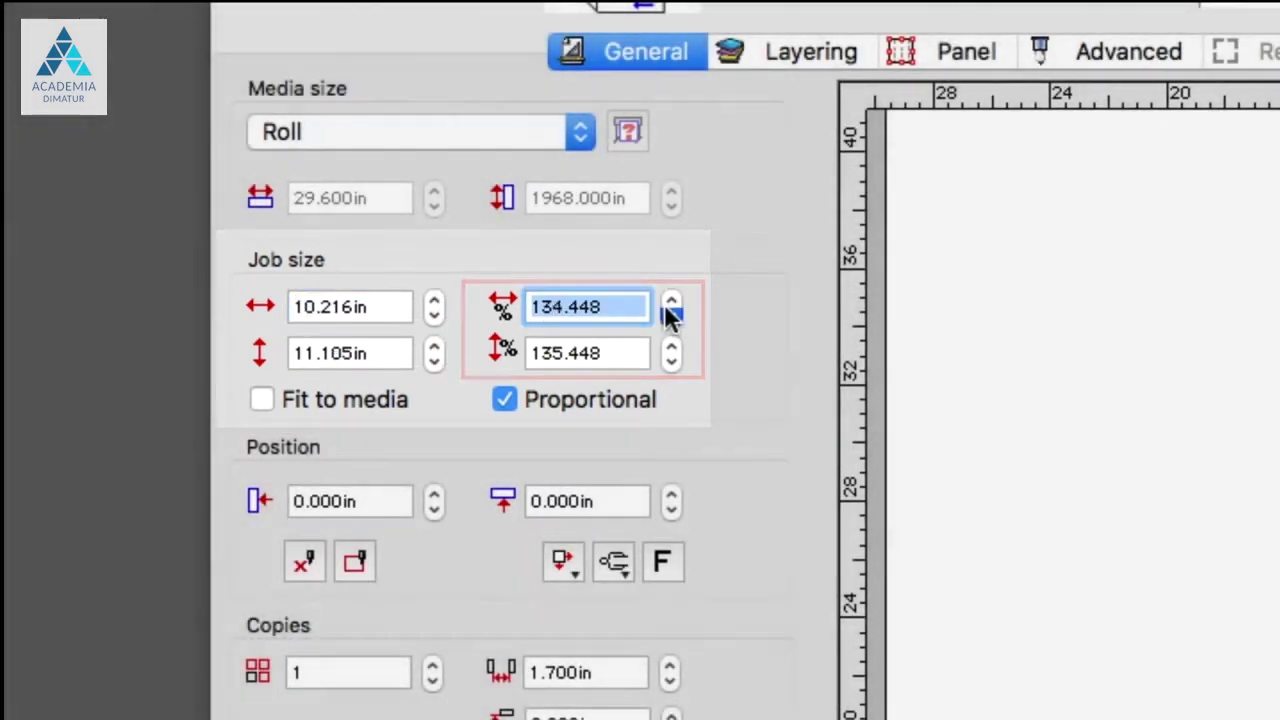
left_click(671, 316)
left_click(671, 316)
left_click(662, 298)
left_click(662, 298)
left_click(608, 290)
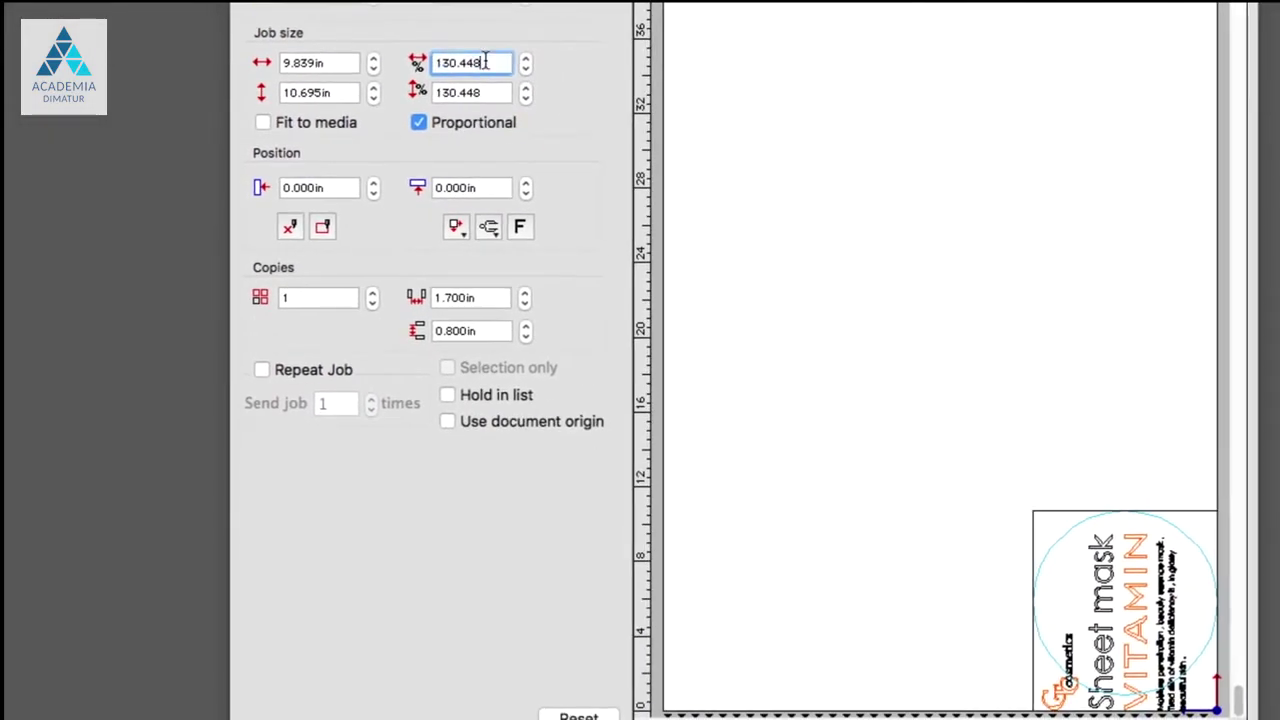
left_click_drag(608, 290, 520, 290)
type("100")
key("Tab")
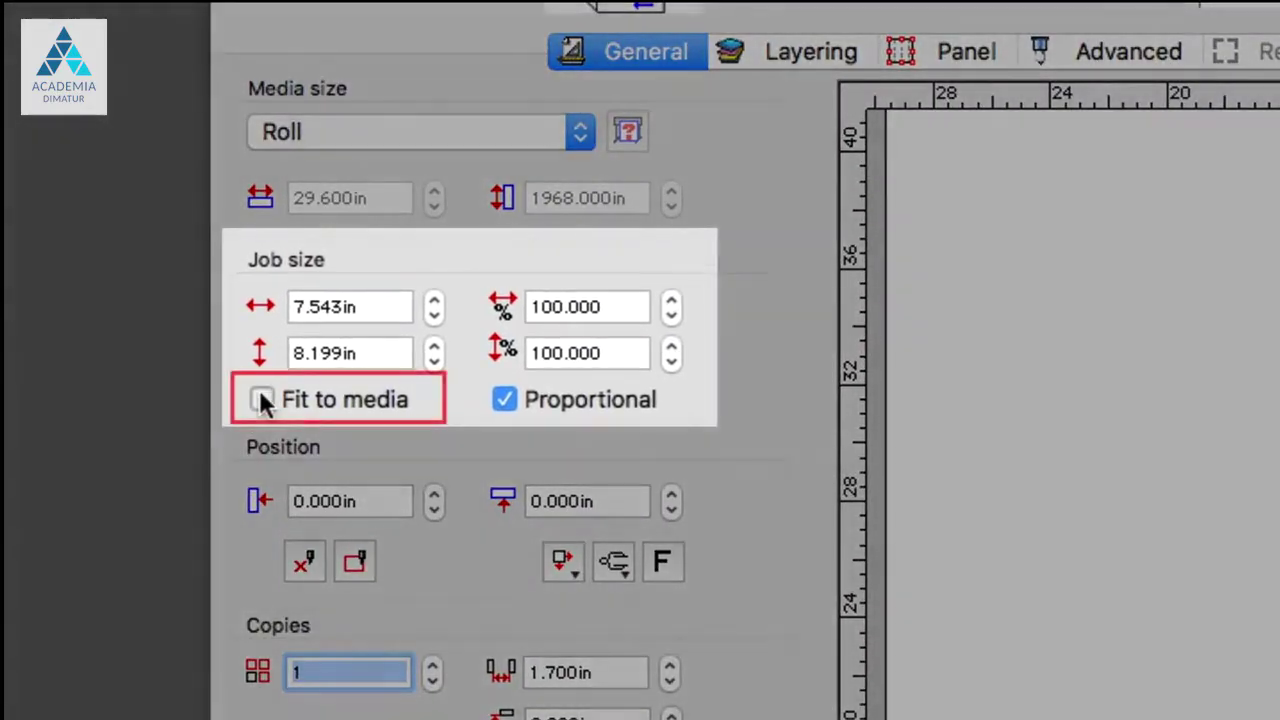
left_click(261, 372)
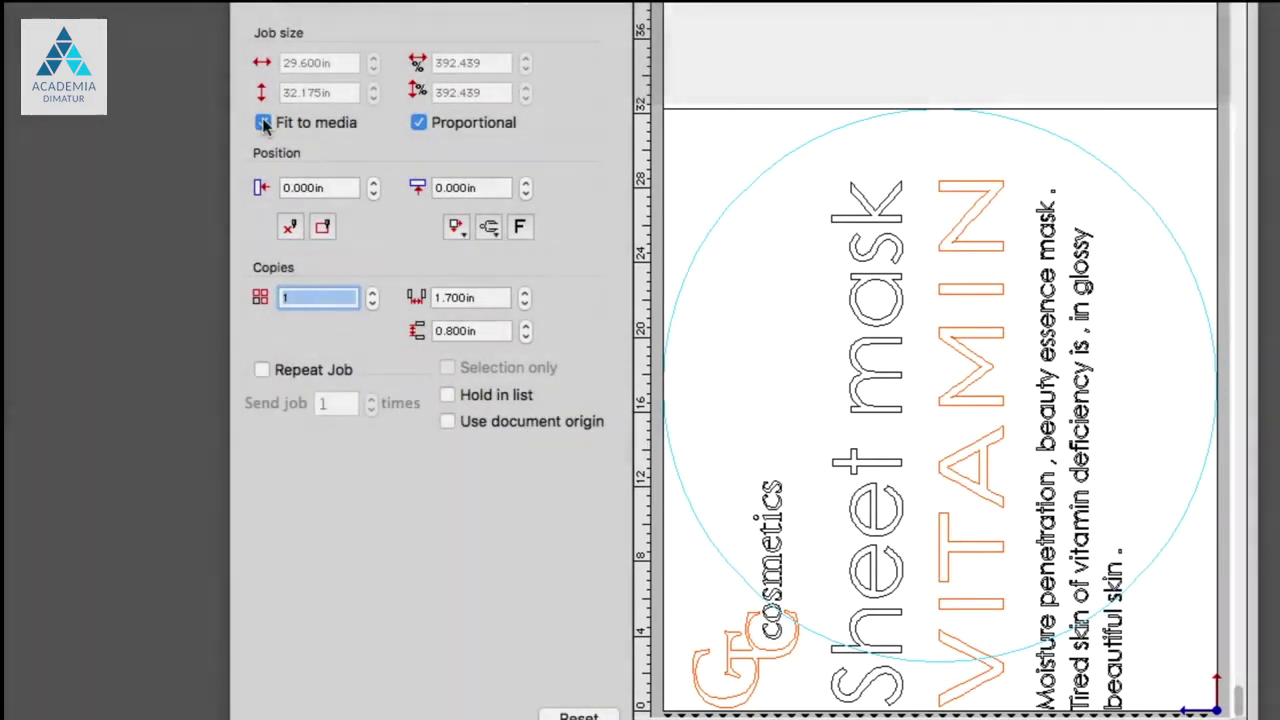
left_click(263, 122)
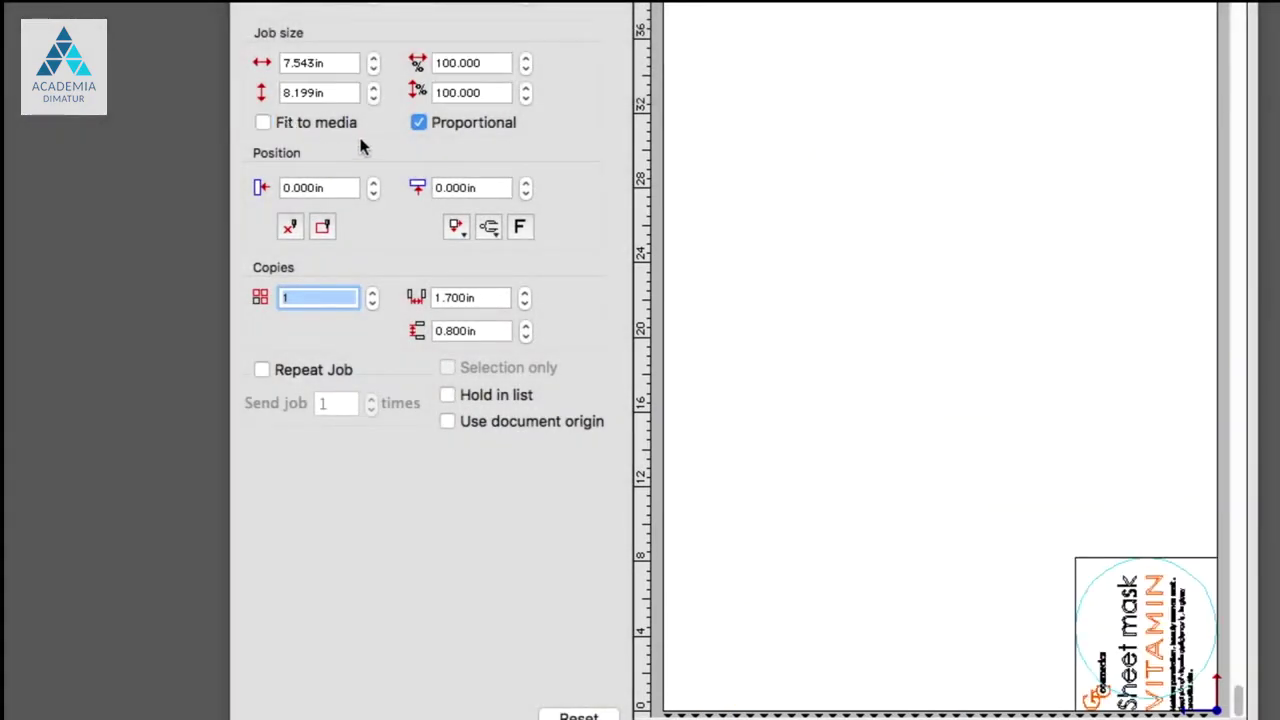
left_click(464, 271)
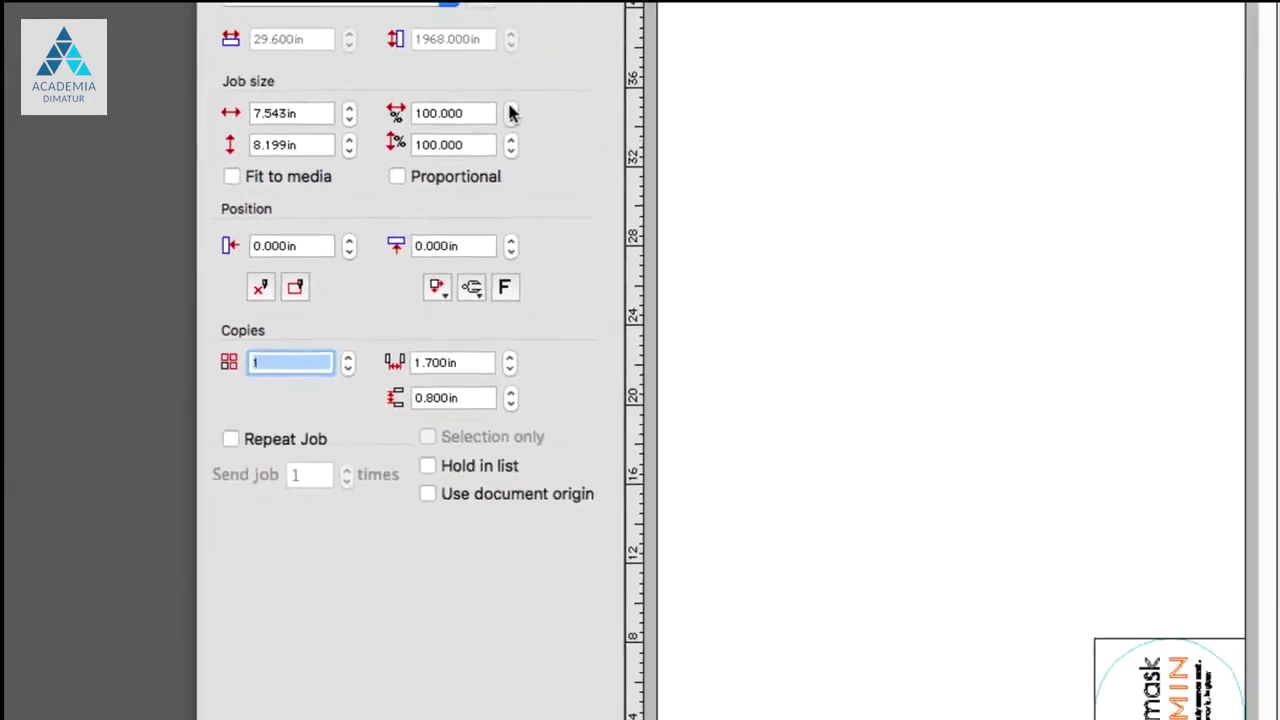
left_click(671, 300)
left_click_drag(465, 58, 465, 58)
type("100")
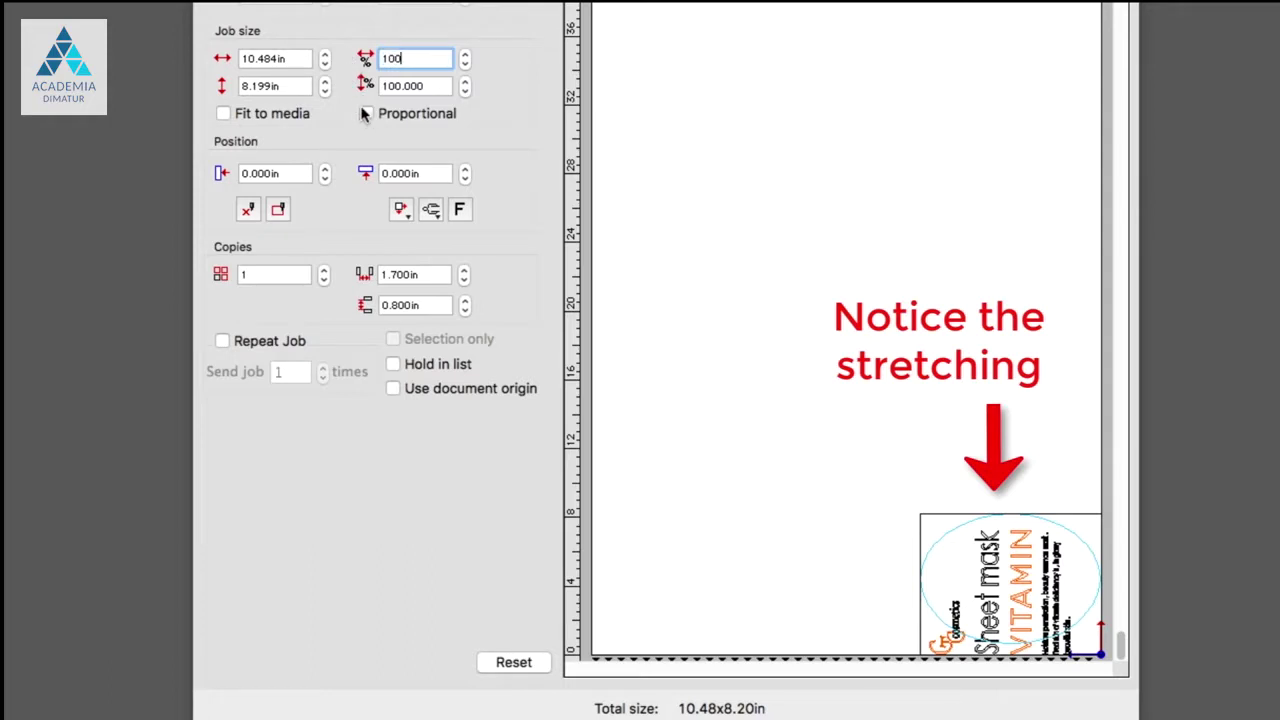
key("Return")
left_click(366, 113)
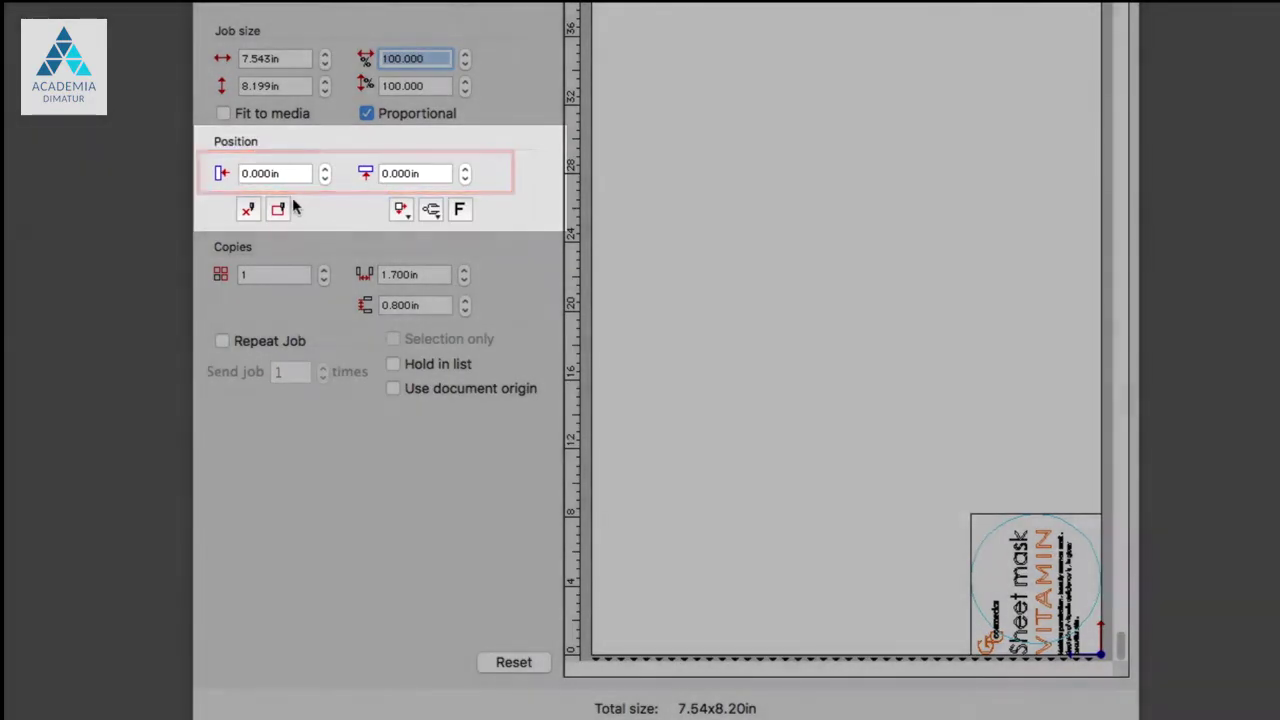
- Enter a 5 by 5 inch job position, then drag the artwork back to the media origin corner
left_click(272, 174)
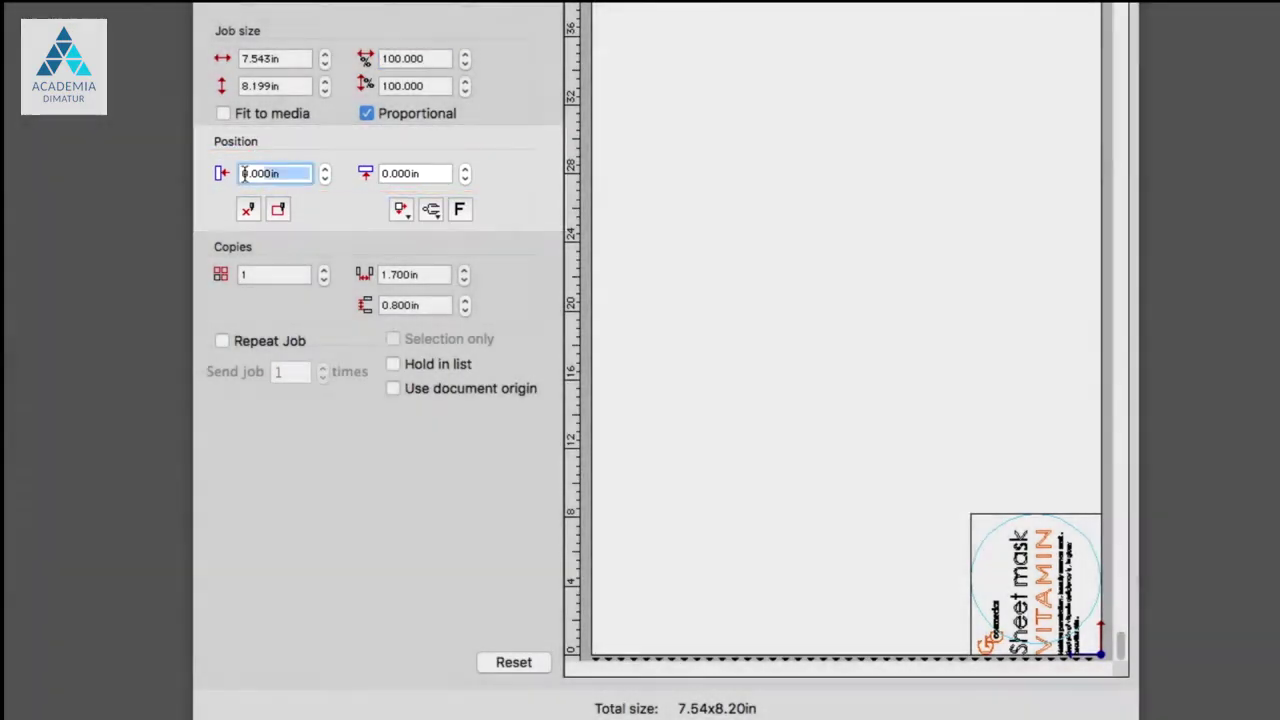
type("5")
key("Tab")
type("5")
key("Return")
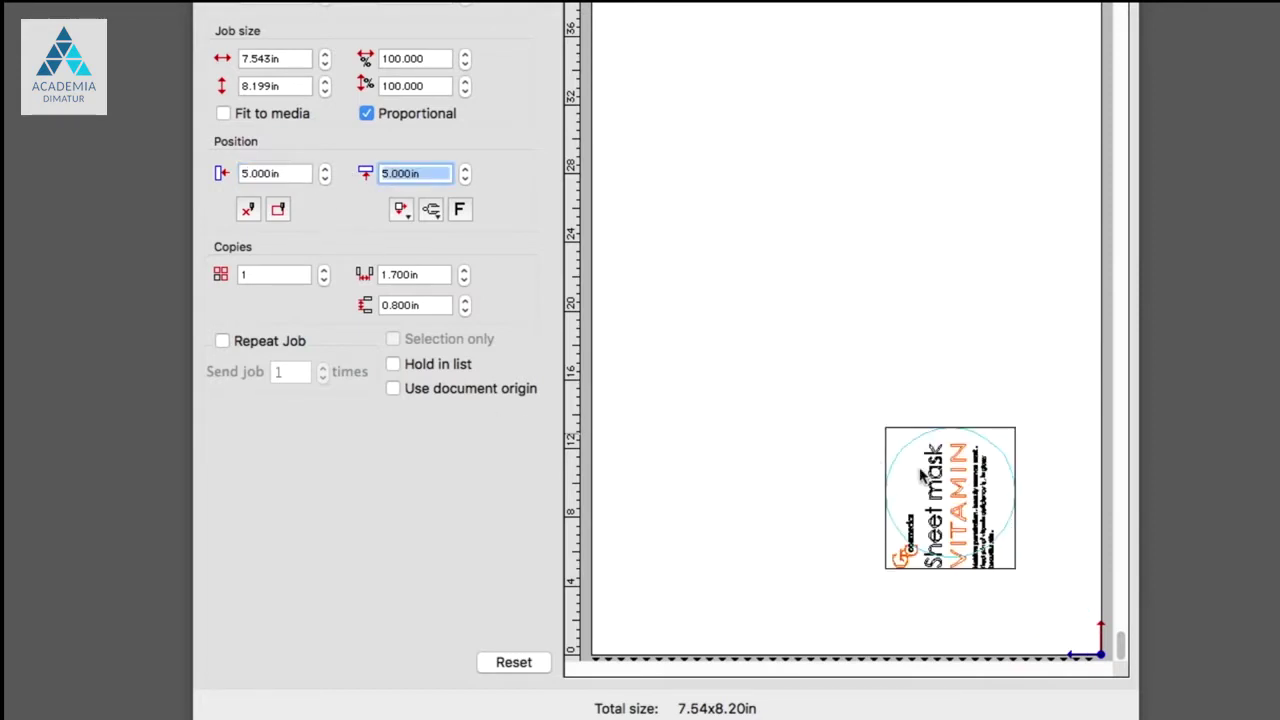
left_click_drag(920, 480, 1040, 597)
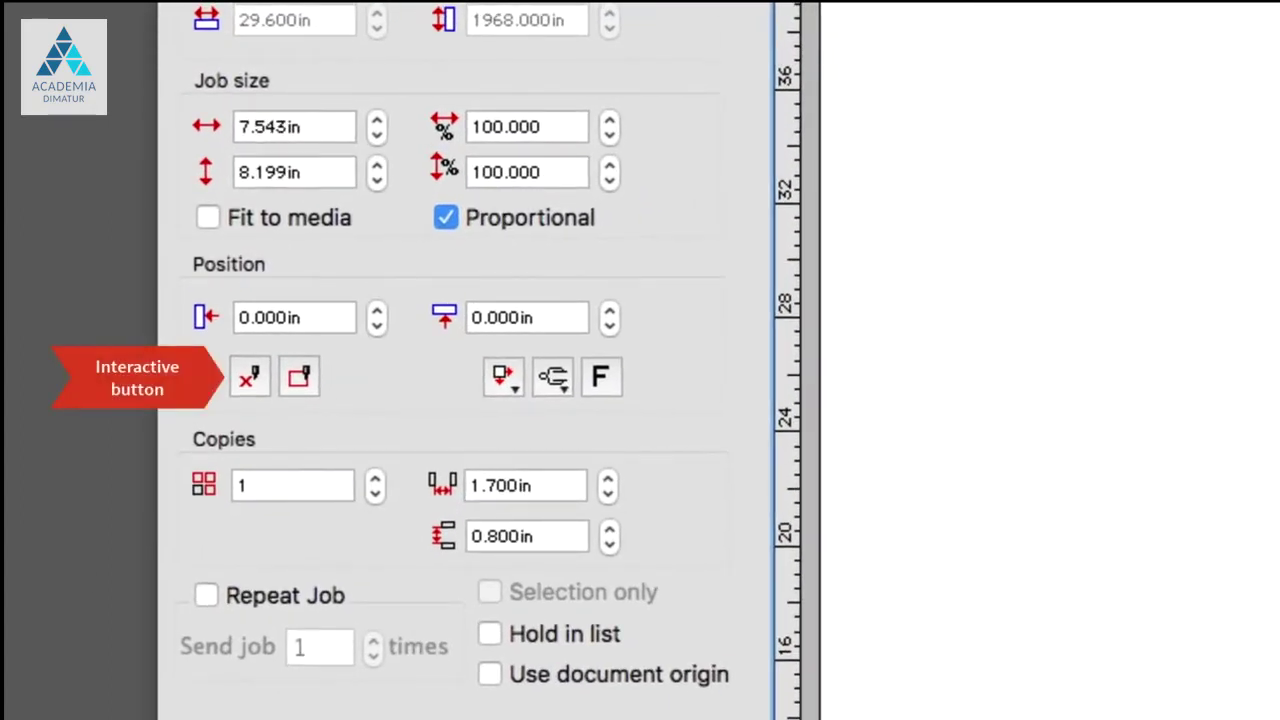
- With interactive positioning on, drag the job to the middle and back bottom-right, then show its landing spot
left_click(249, 376)
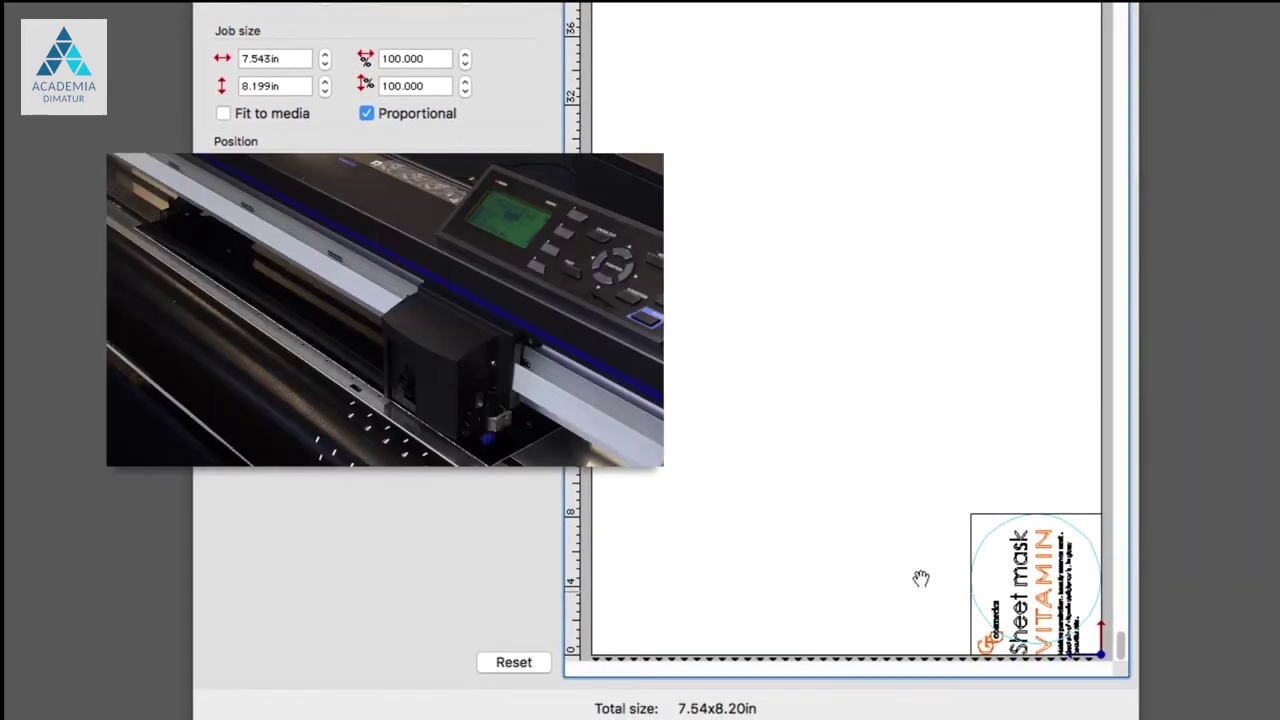
left_click_drag(920, 578, 884, 476)
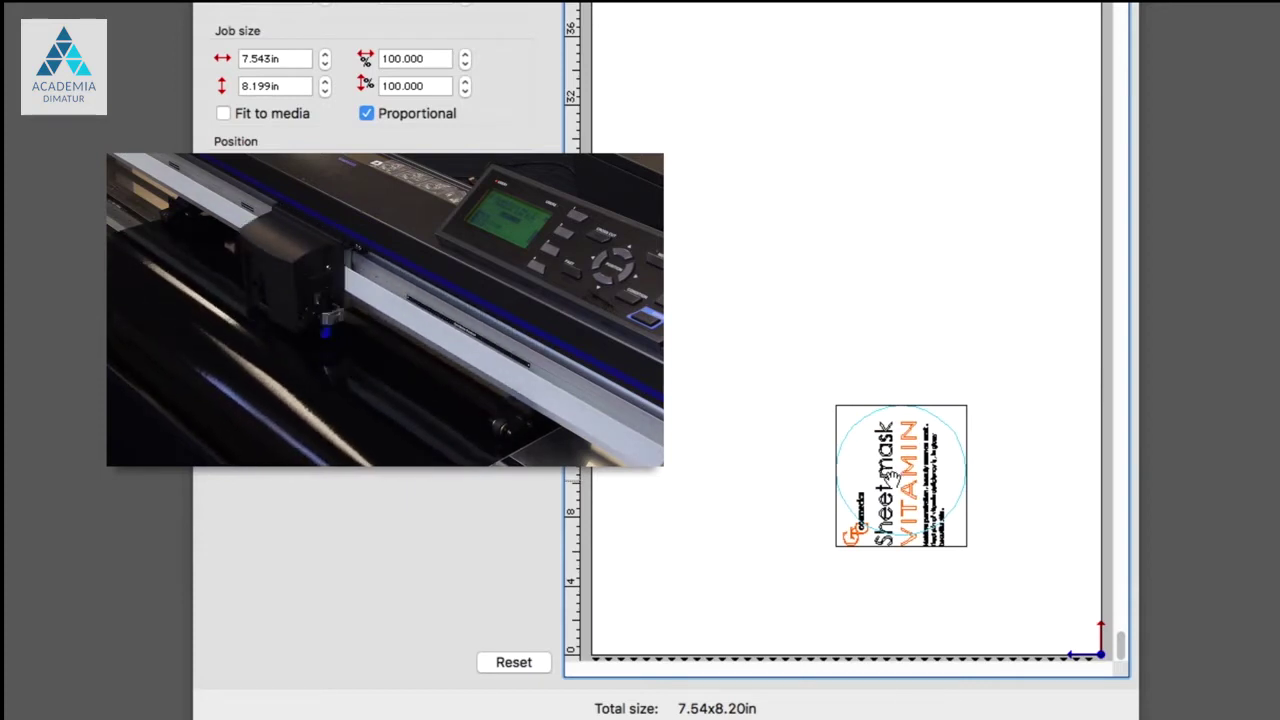
left_click_drag(903, 487, 1044, 606)
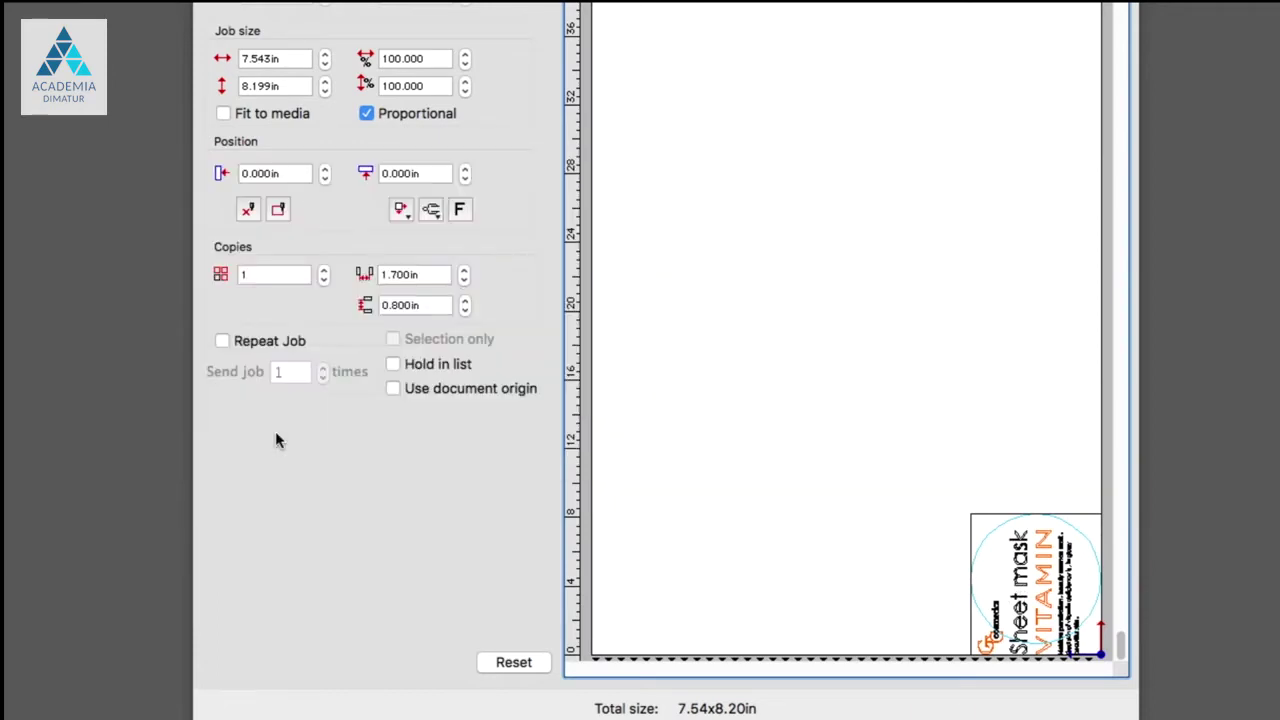
left_click(278, 212)
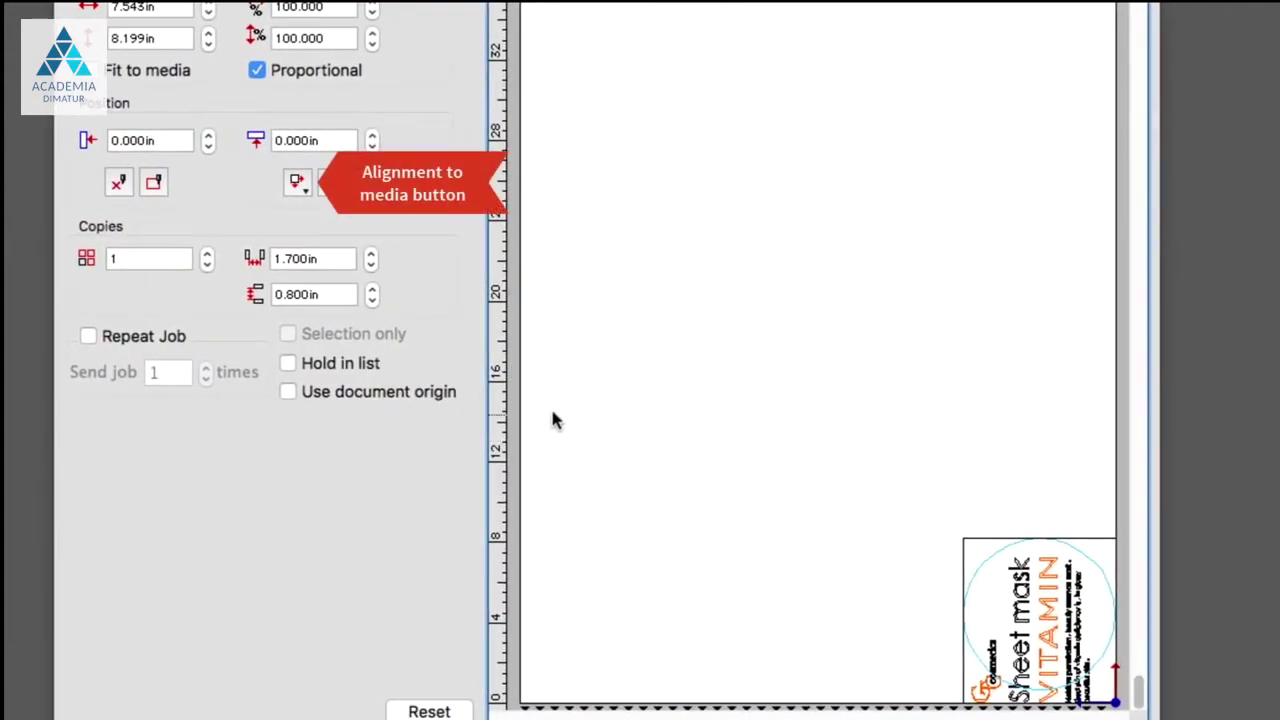
- Try centring the job on the media, then align it to the bottom-right
left_click(298, 183)
left_click(314, 238)
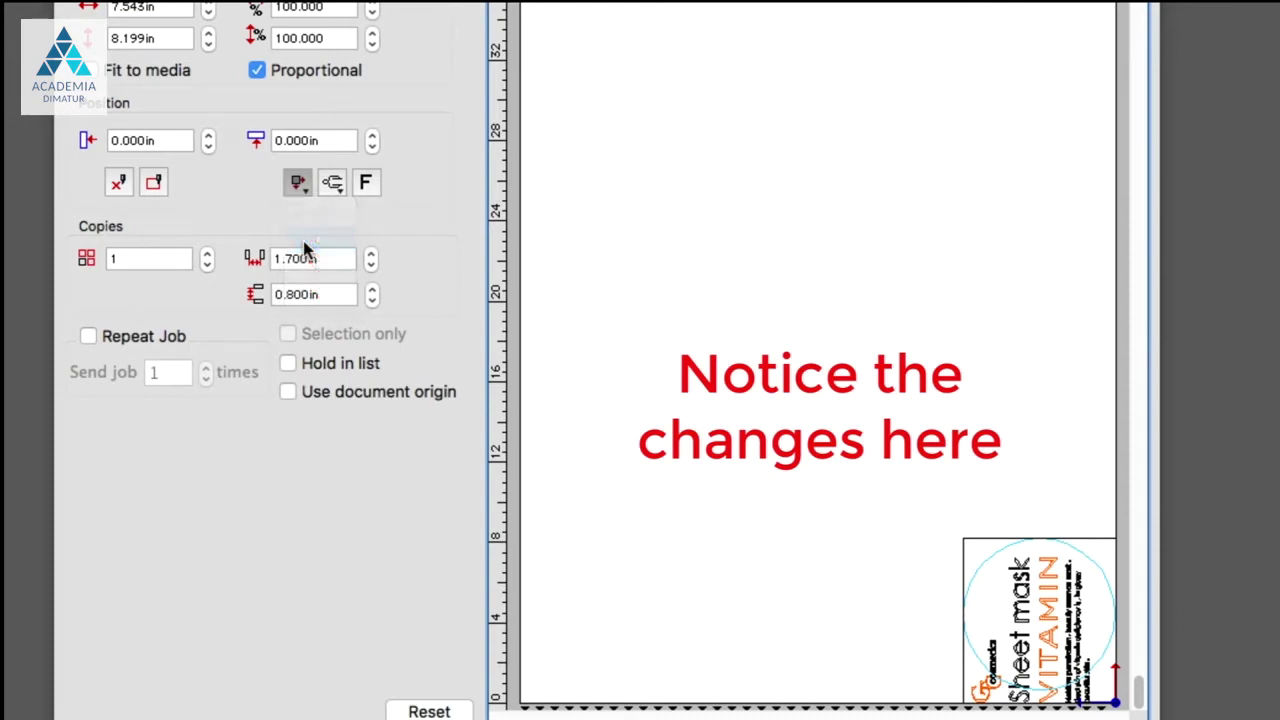
left_click(298, 183)
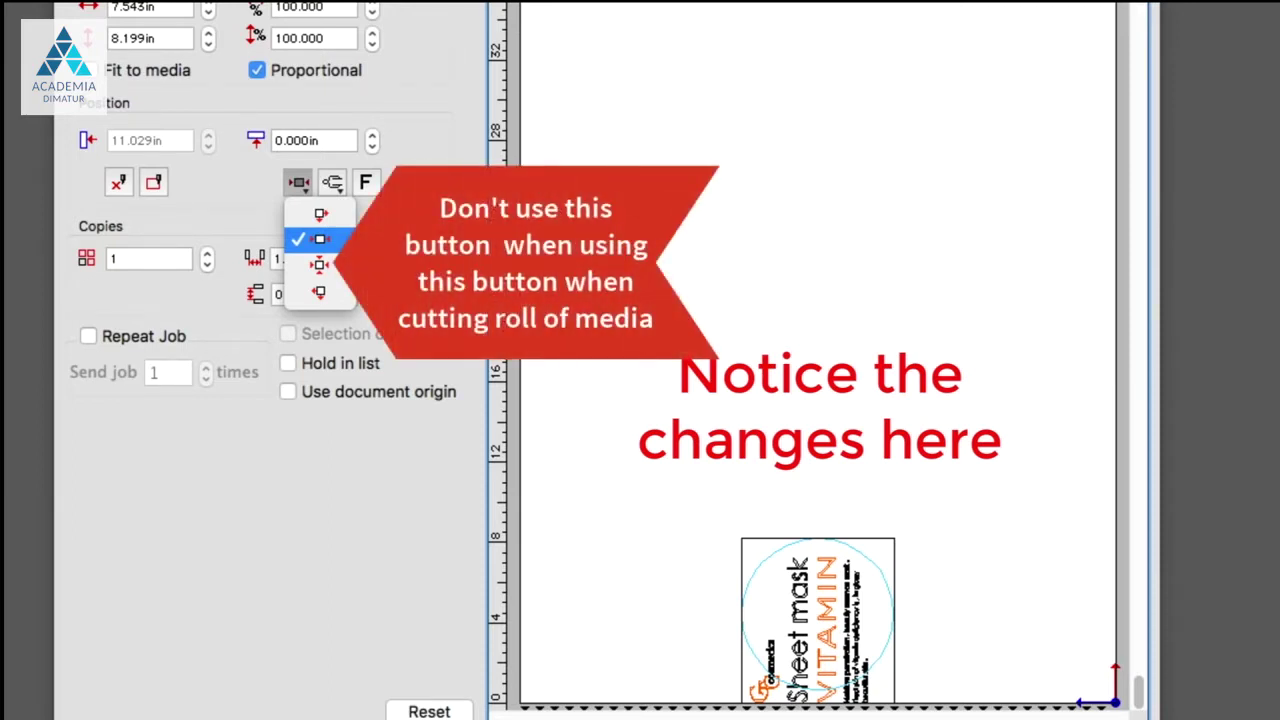
left_click(320, 291)
left_click(298, 183)
left_click(320, 213)
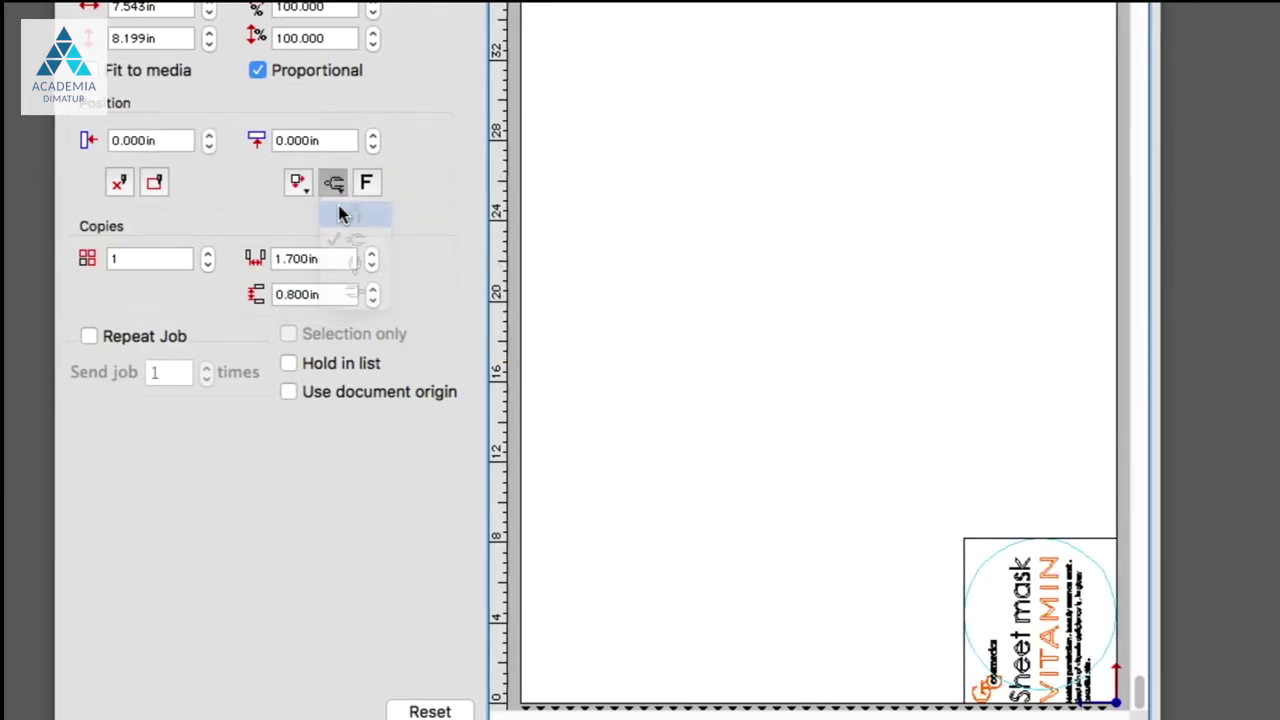
- Try horizontal and upside-down rotations, settle on upright text, and toggle Mirror (F) on then off
left_click(334, 182)
left_click(337, 268)
left_click(337, 183)
left_click(340, 291)
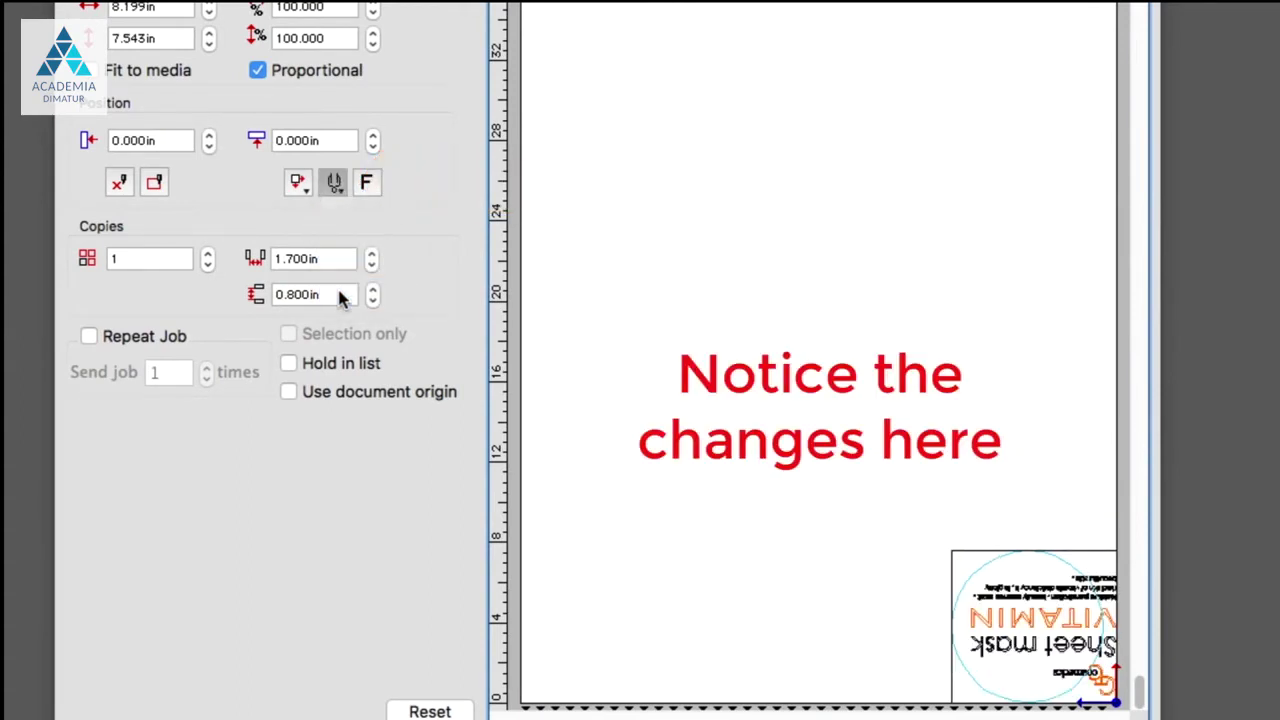
left_click(334, 182)
left_click(331, 210)
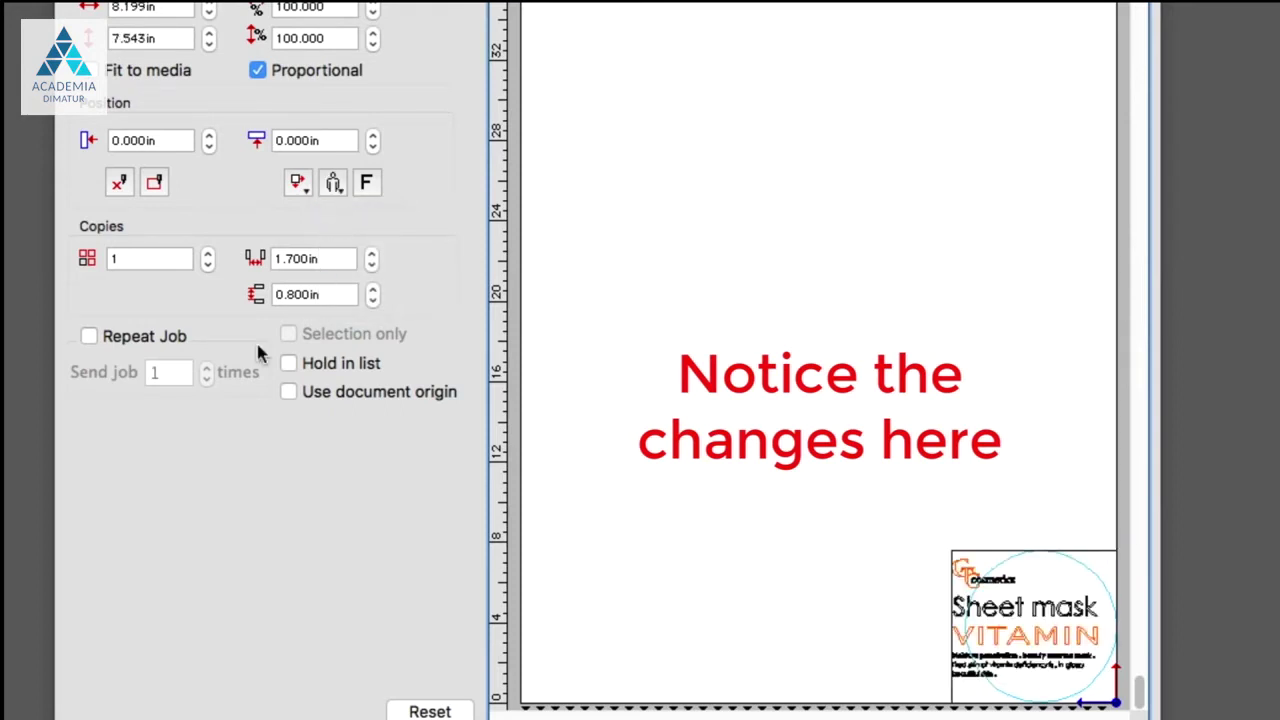
left_click(367, 184)
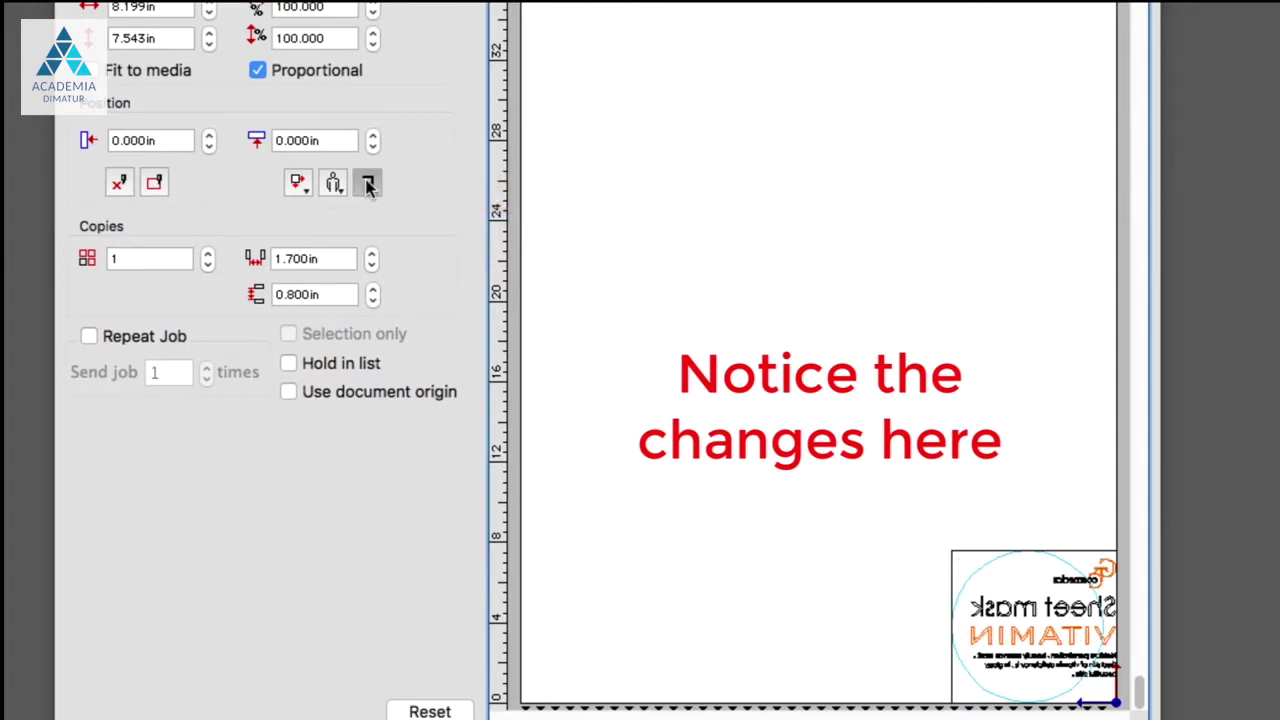
left_click(367, 184)
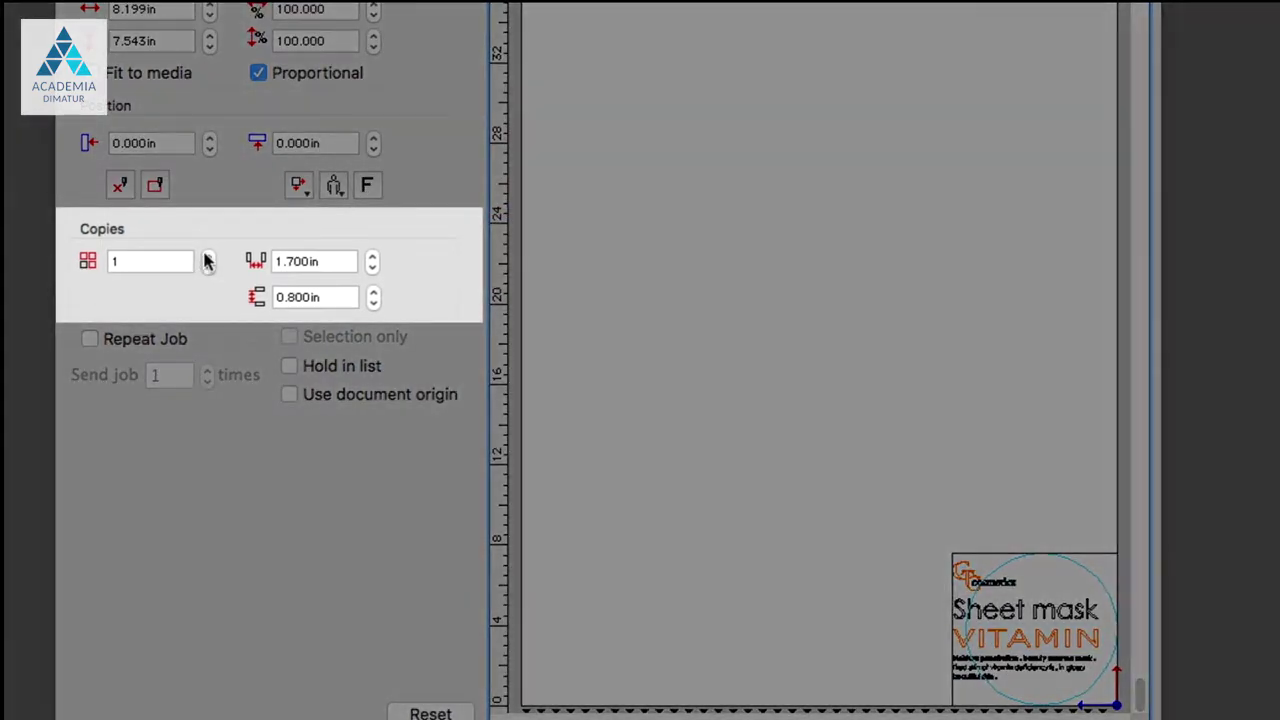
- Raise the copies to 9 and reduce the horizontal copy spacing to 1.100in
left_click(208, 256)
left_click(208, 256)
left_click(208, 256)
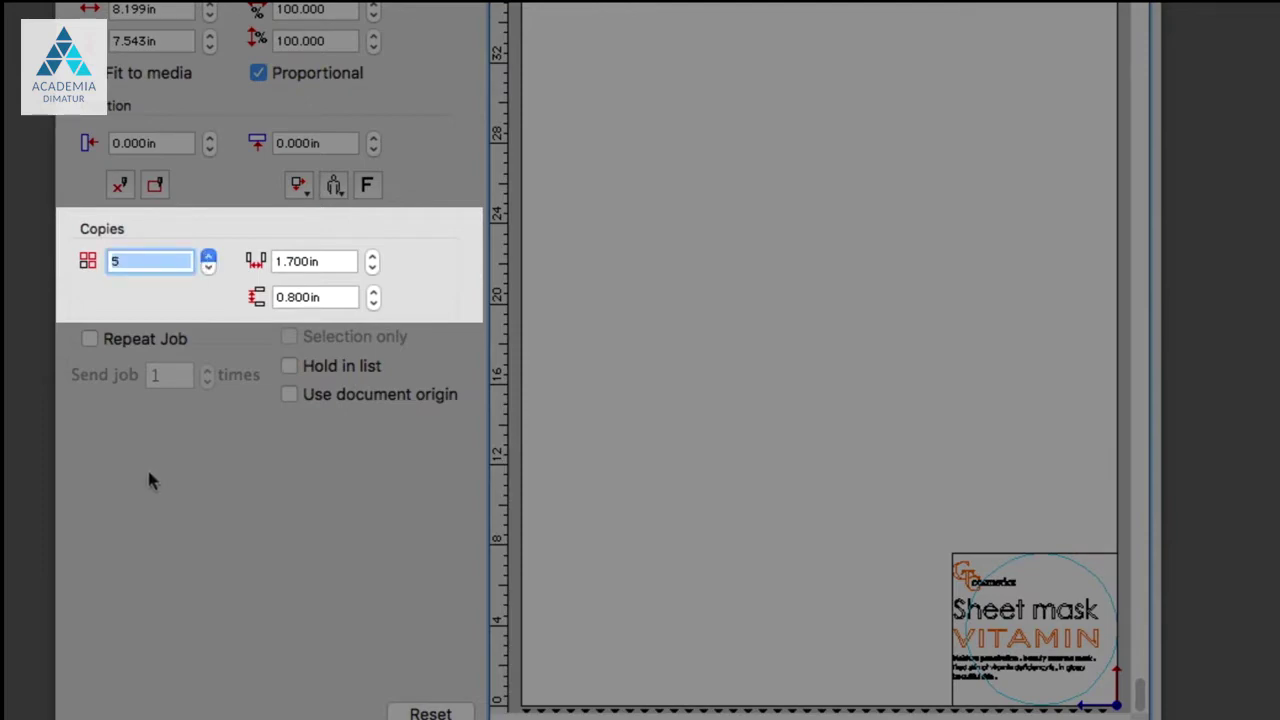
key("Up")
key("Up")
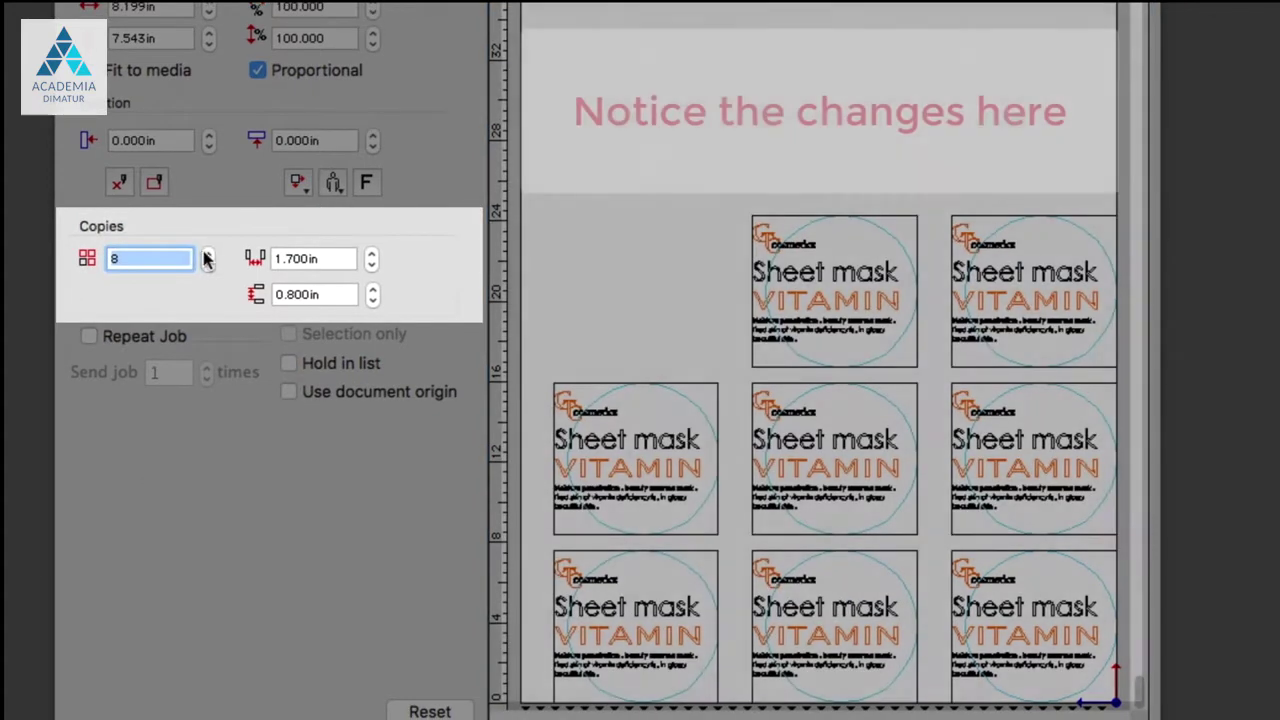
key("Up")
key("Tab")
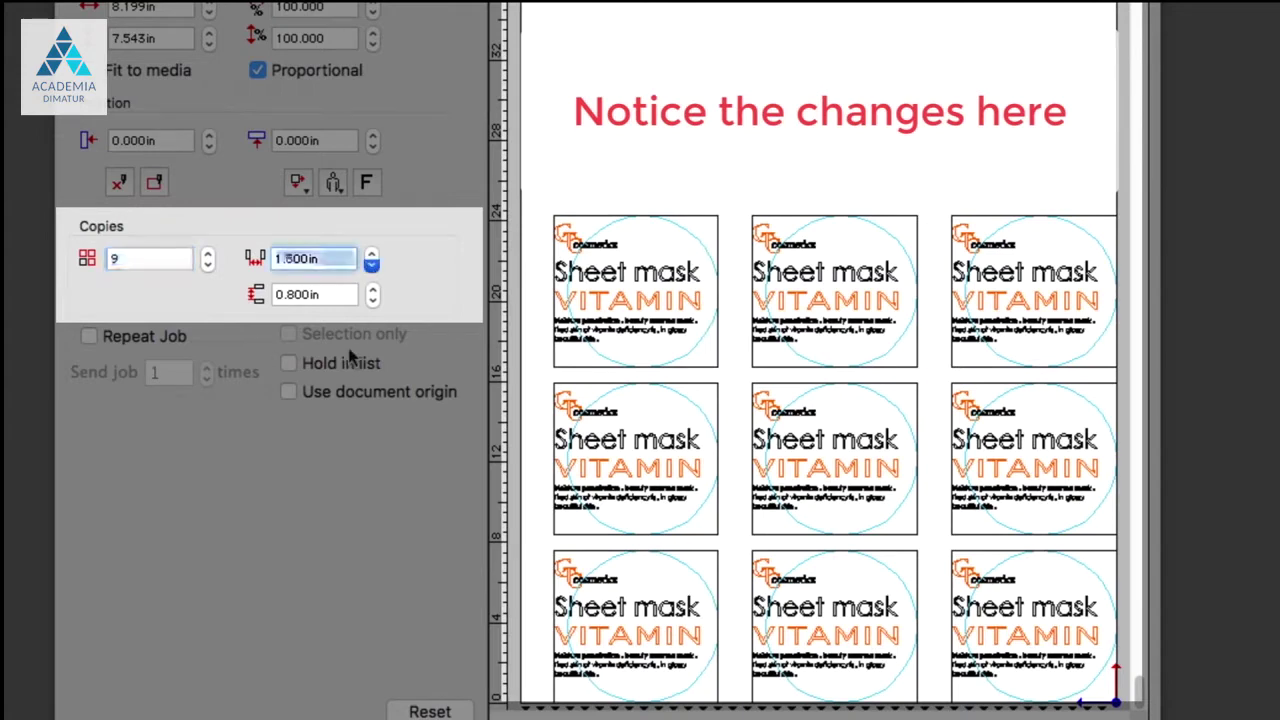
key("Down")
key("Down")
key("Down")
key("Down")
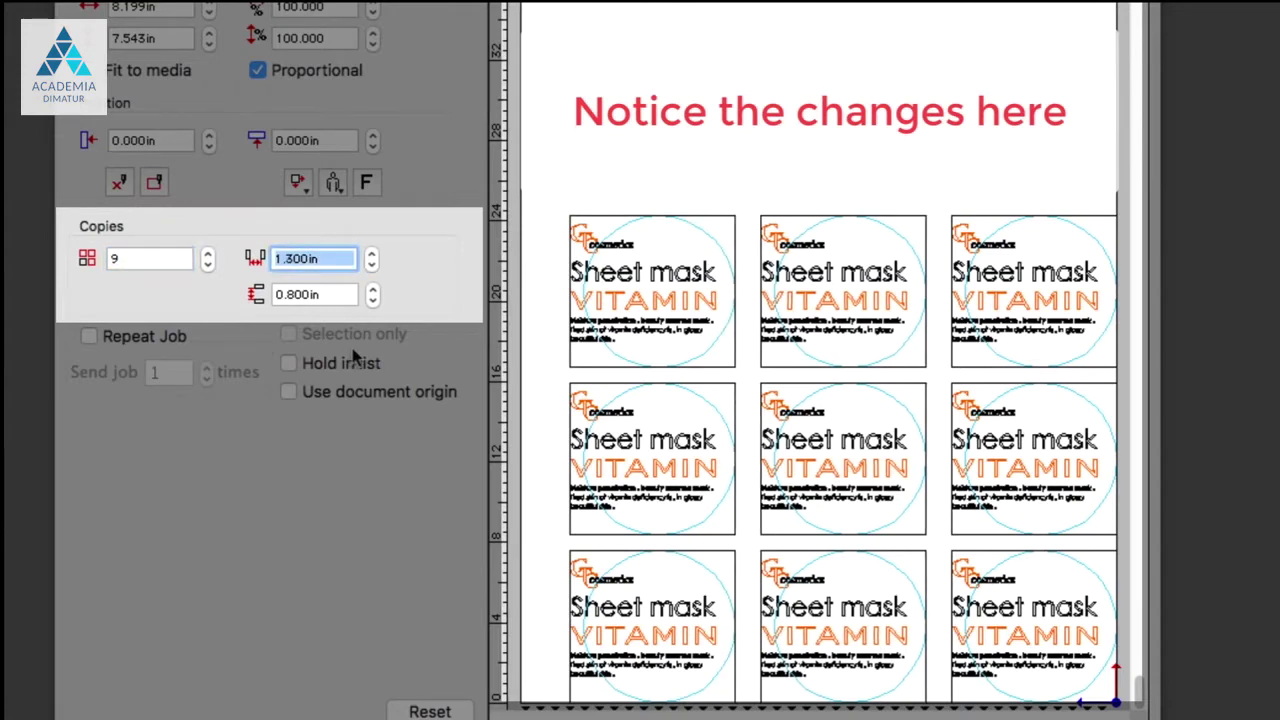
left_click(371, 265)
left_click(371, 265)
- Set the vertical copy spacing to 1.000in and return the copies count to 1
double_click(340, 294)
type("1")
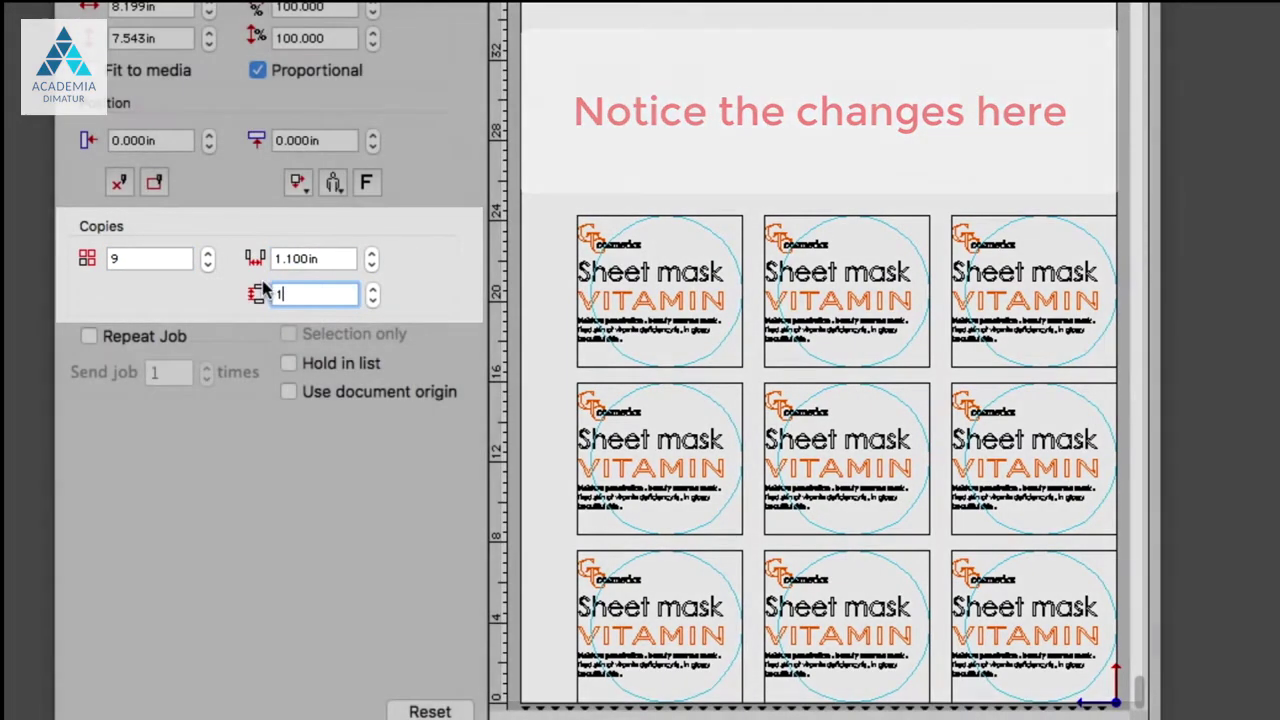
key("Return")
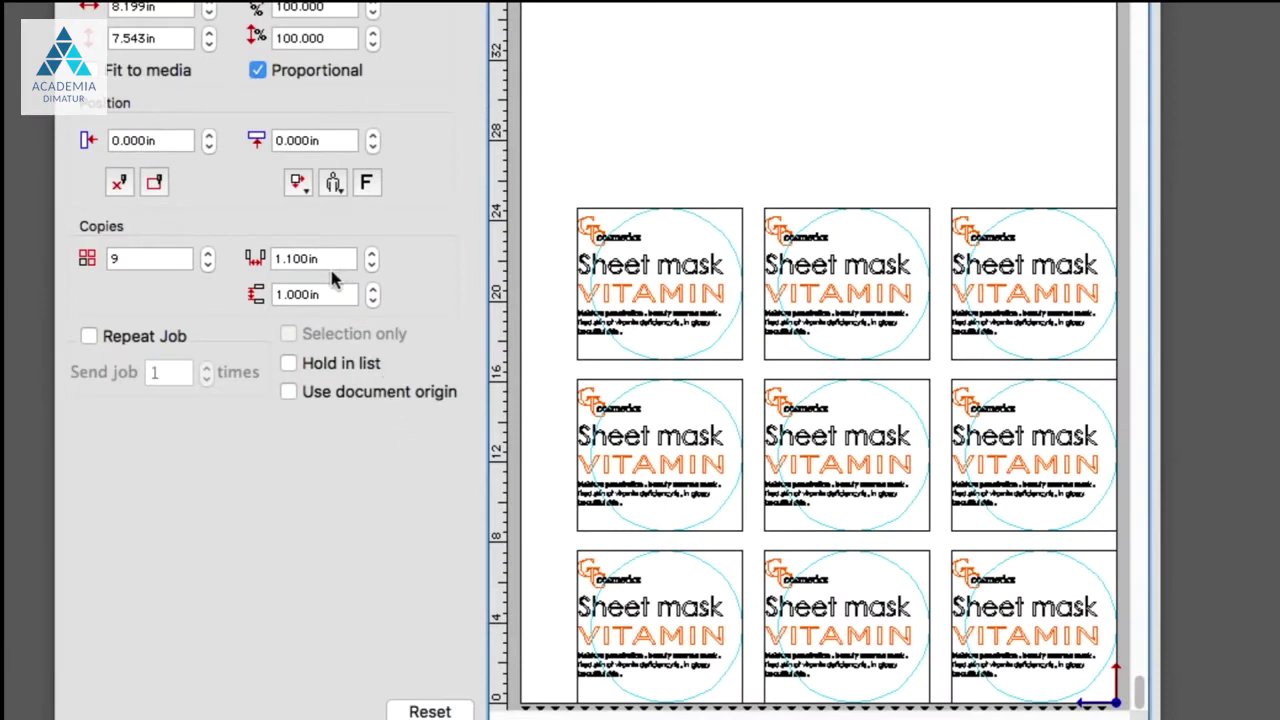
left_click_drag(160, 260, 62, 257)
type("1")
key("Tab")
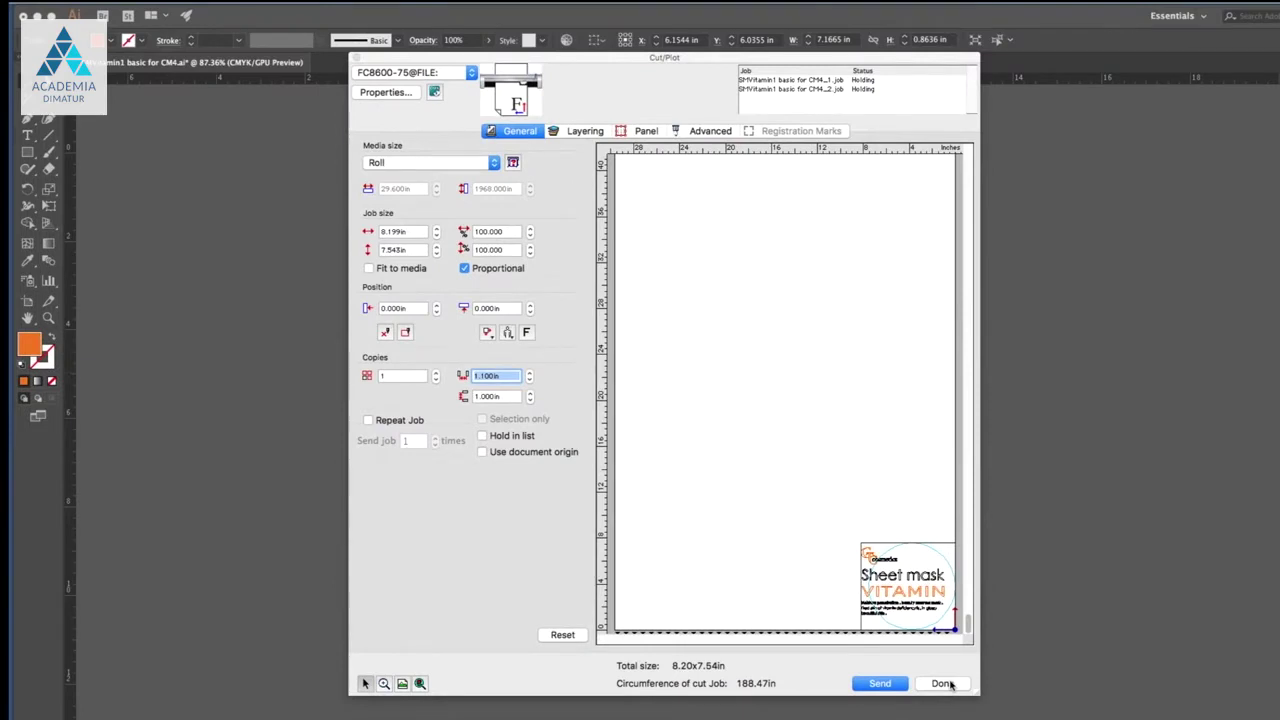
- Close the current settings, select the VITAMIN text, and reopen File > Cutting Master 4 > Cut/Plot
left_click(942, 683)
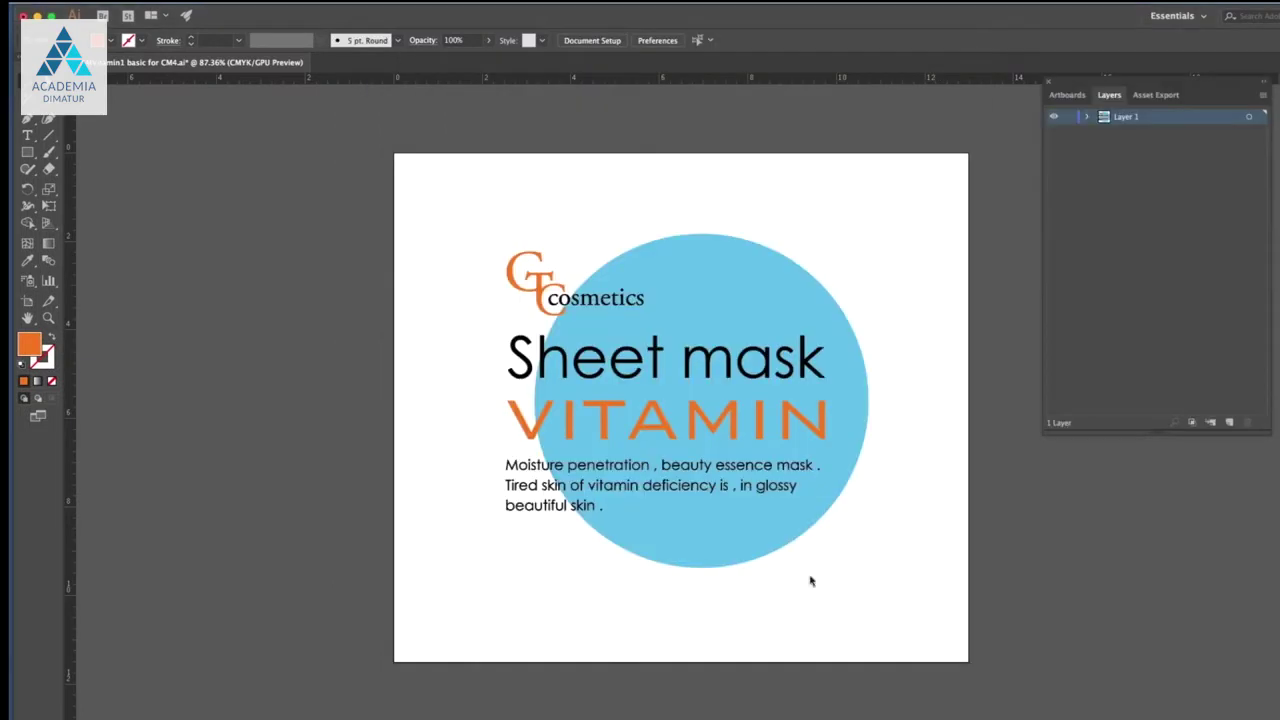
left_click(521, 420)
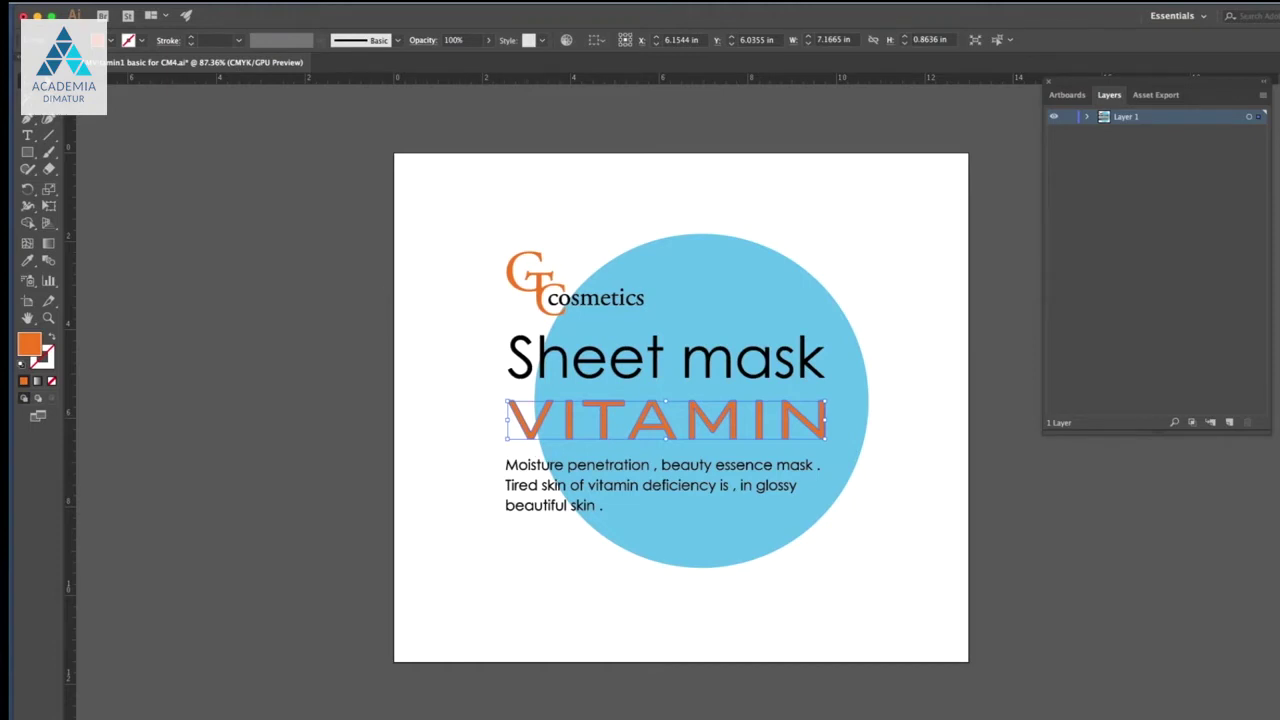
left_click(135, 1)
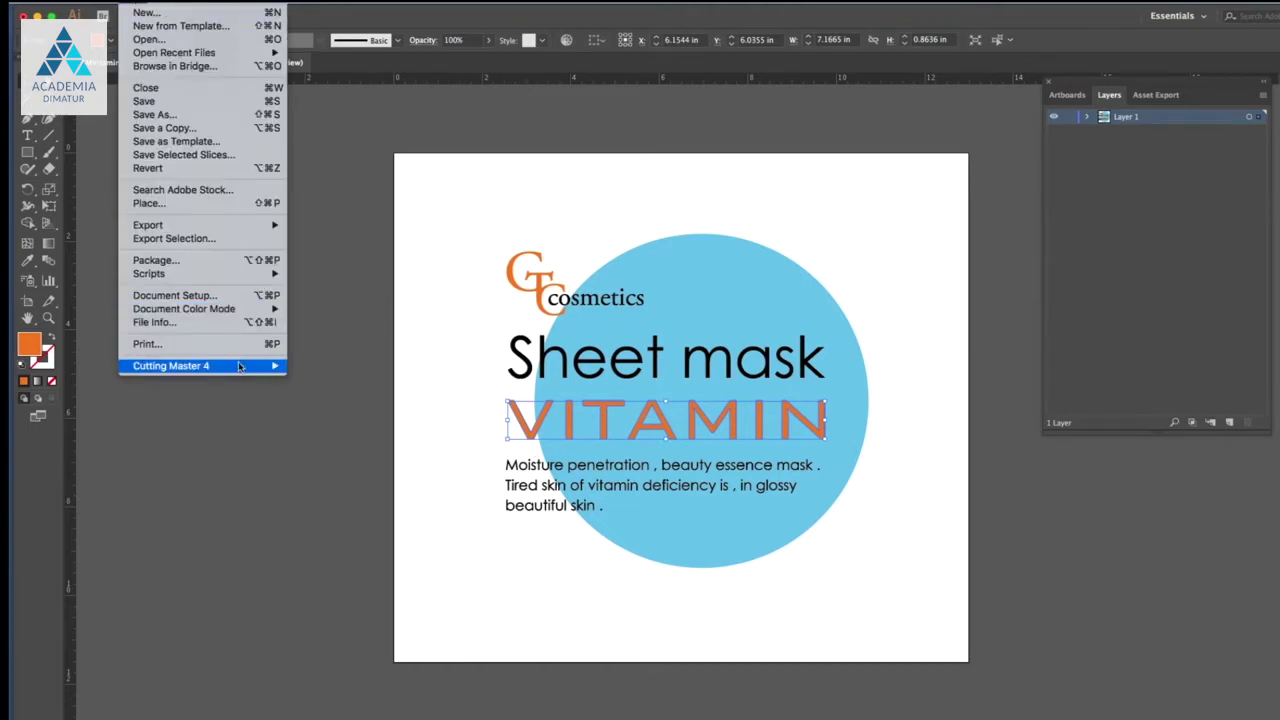
mouse_move(282, 367)
left_click(326, 379)
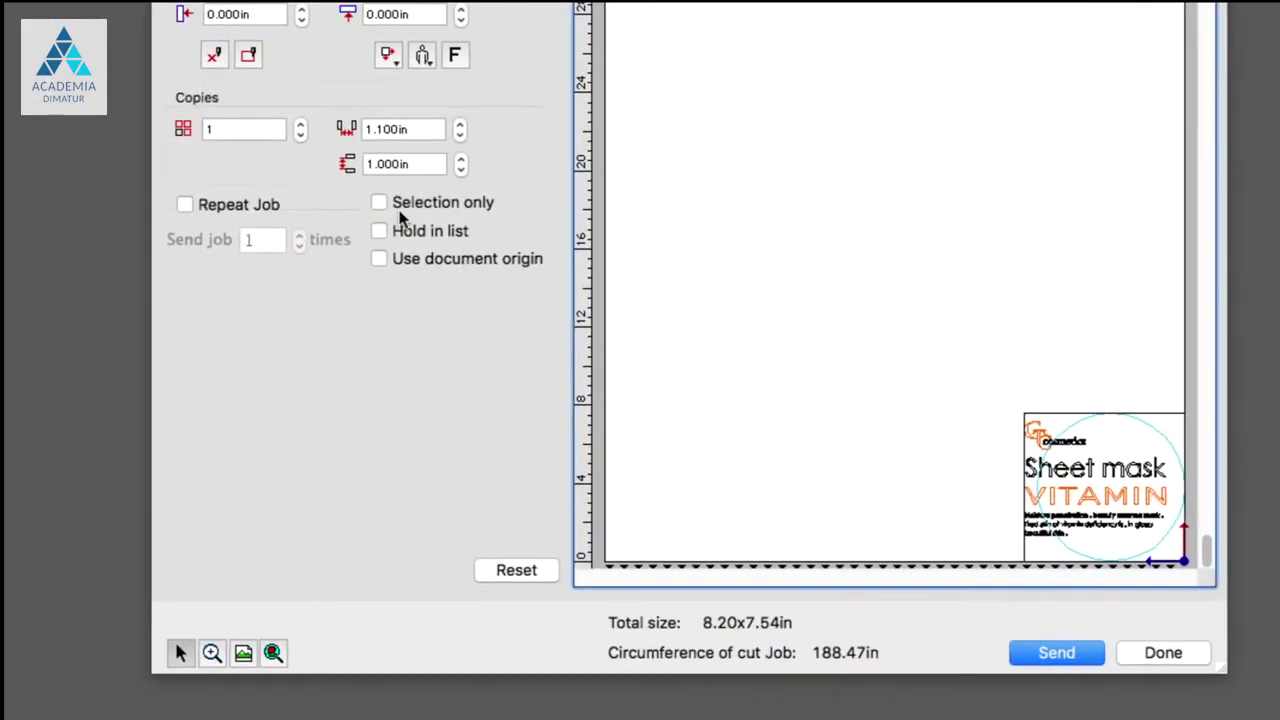
left_click(380, 203)
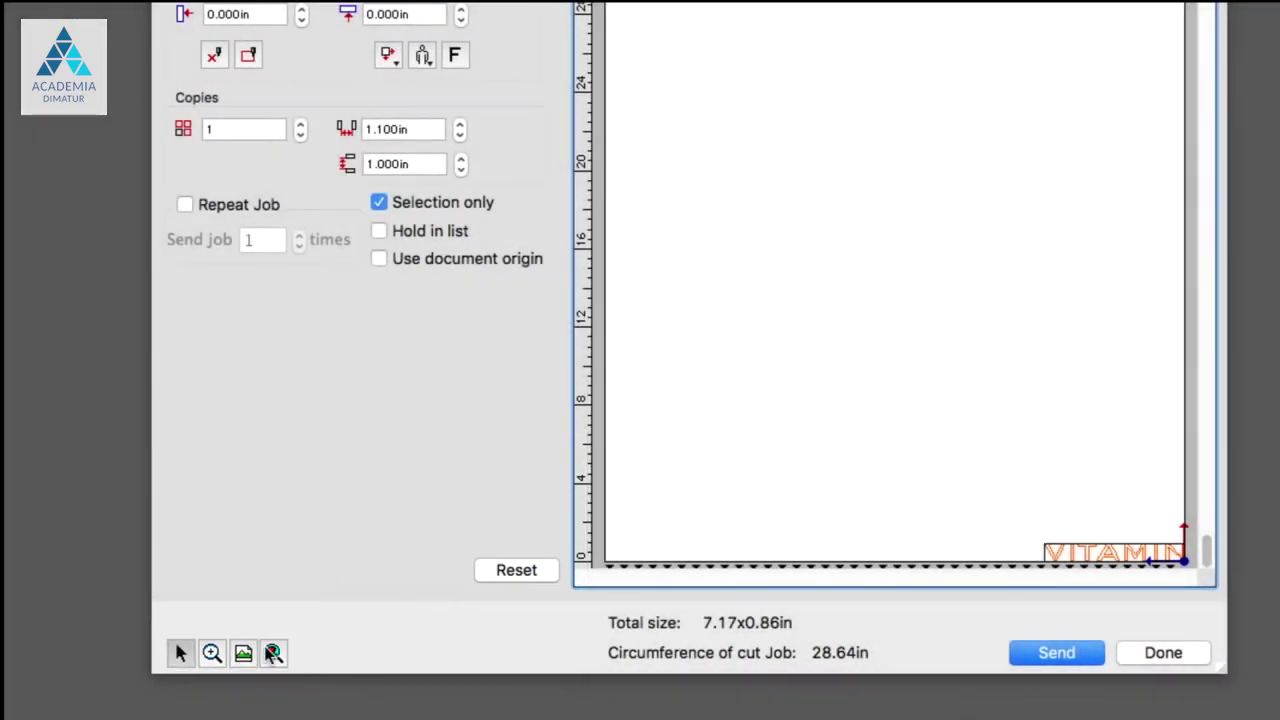
left_click(272, 655)
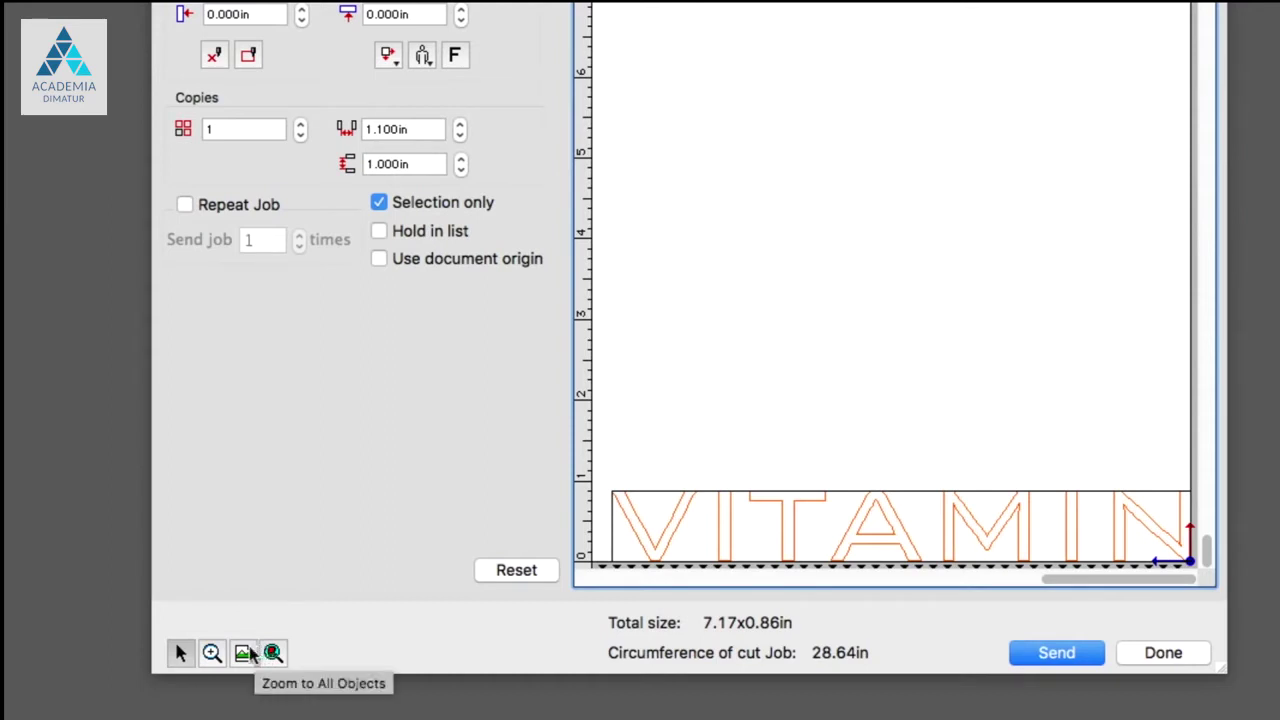
left_click(243, 653)
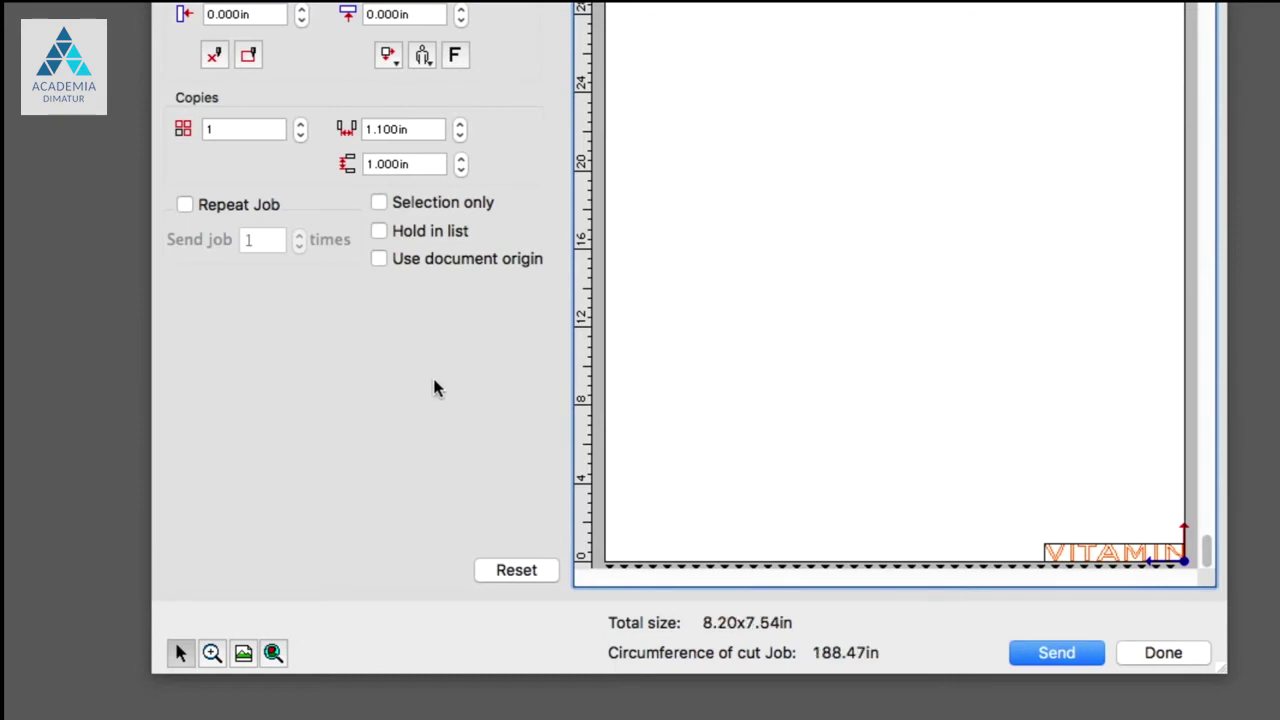
left_click(379, 203)
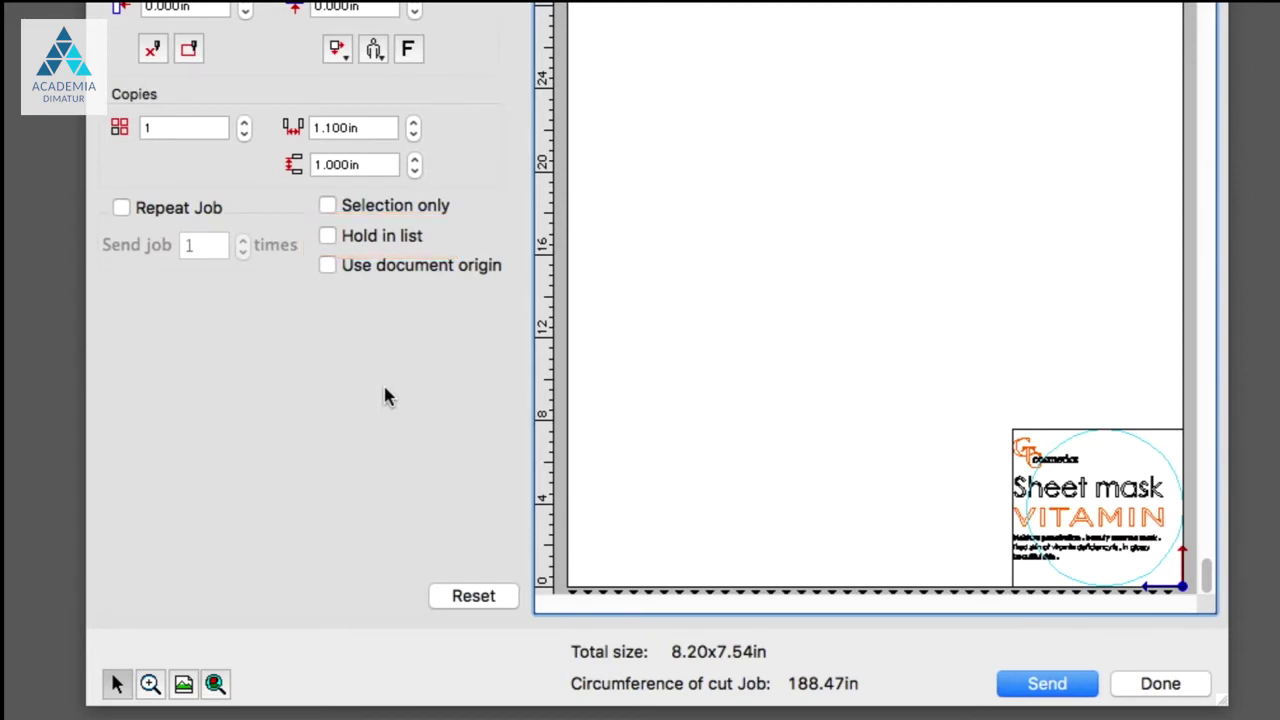
- Send the SMVitamin1 job with Hold in list enabled so it queues as Holding
left_click(329, 237)
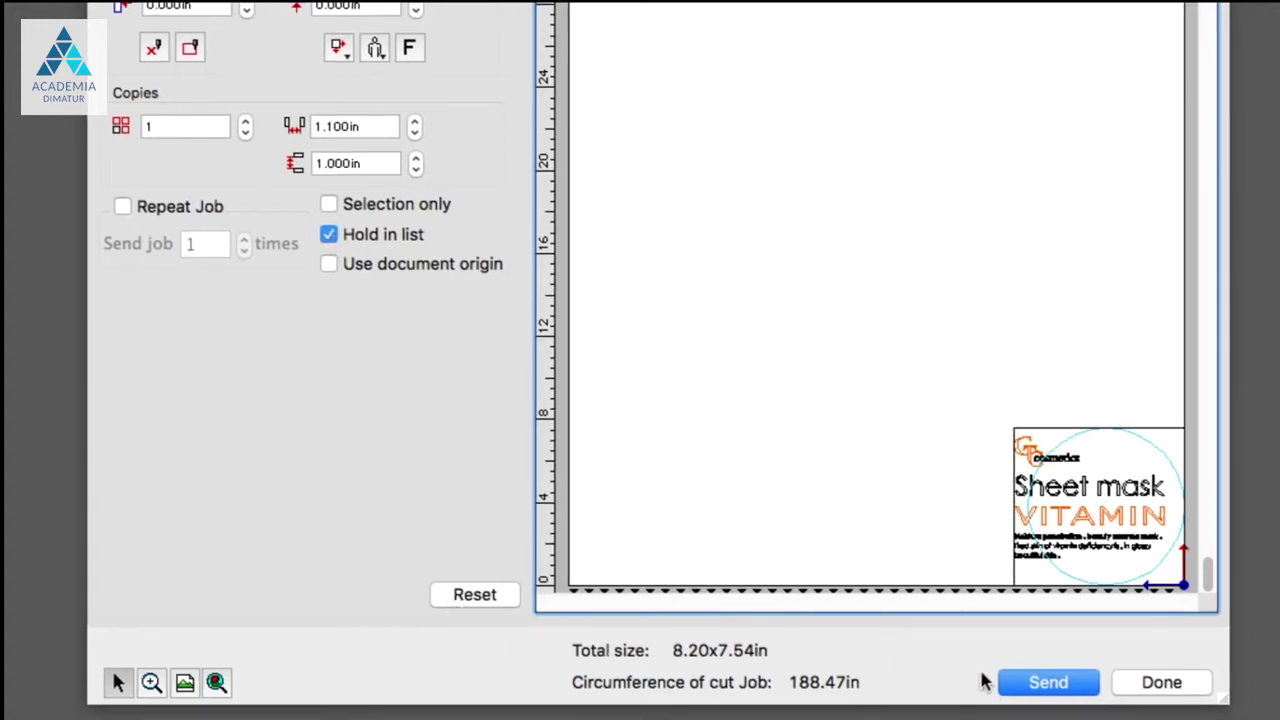
left_click(1048, 683)
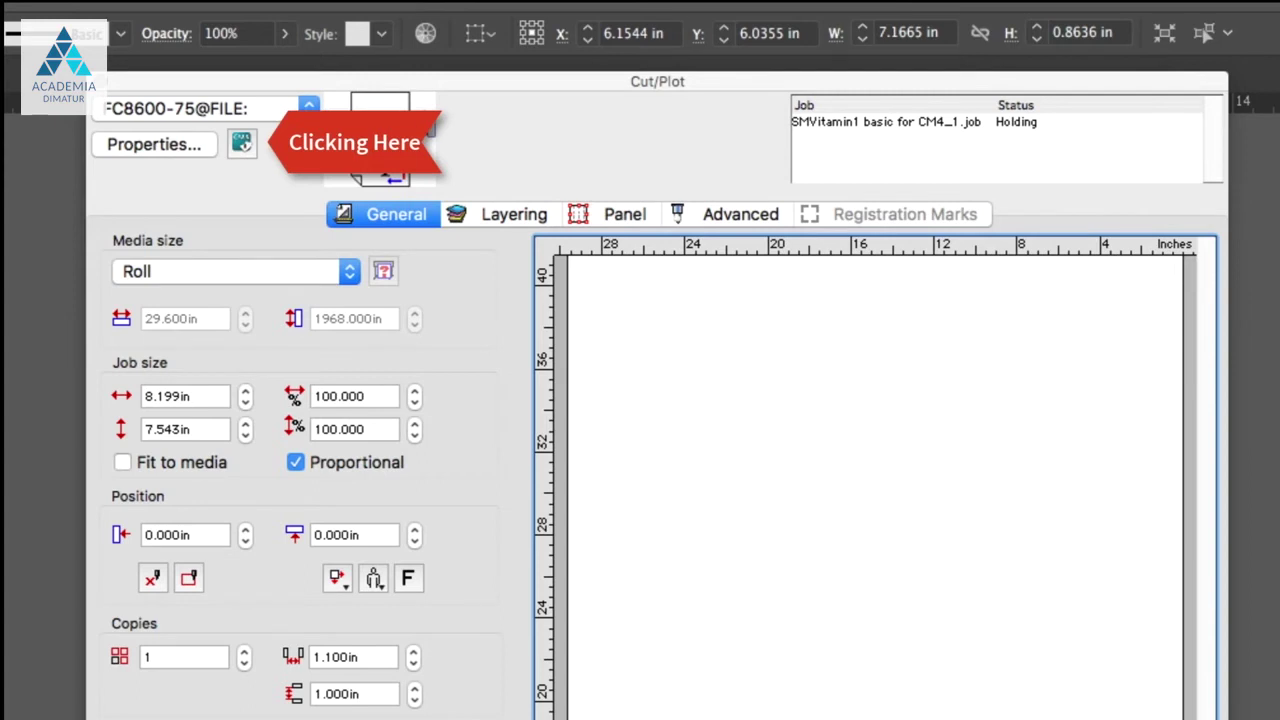
- In the Cutting Master 4 job queue, send the held SMVitamin1 job to the FC8600-75
left_click(241, 142)
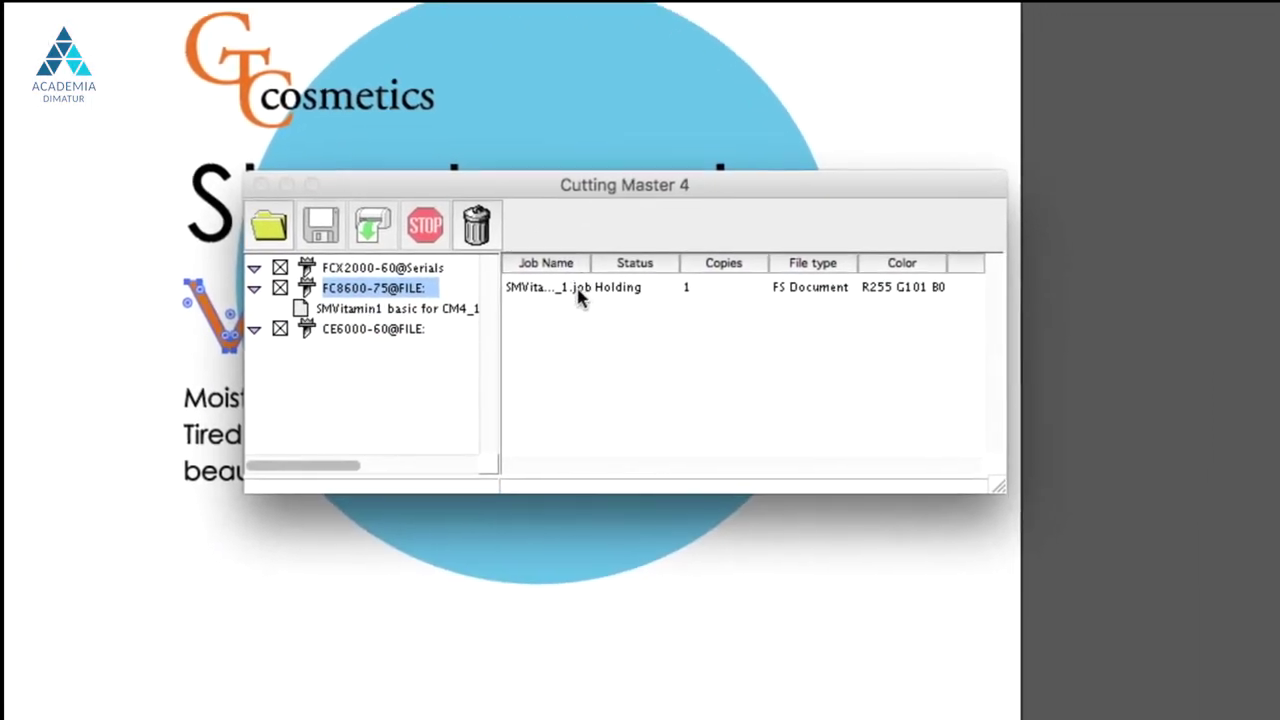
left_click(701, 672)
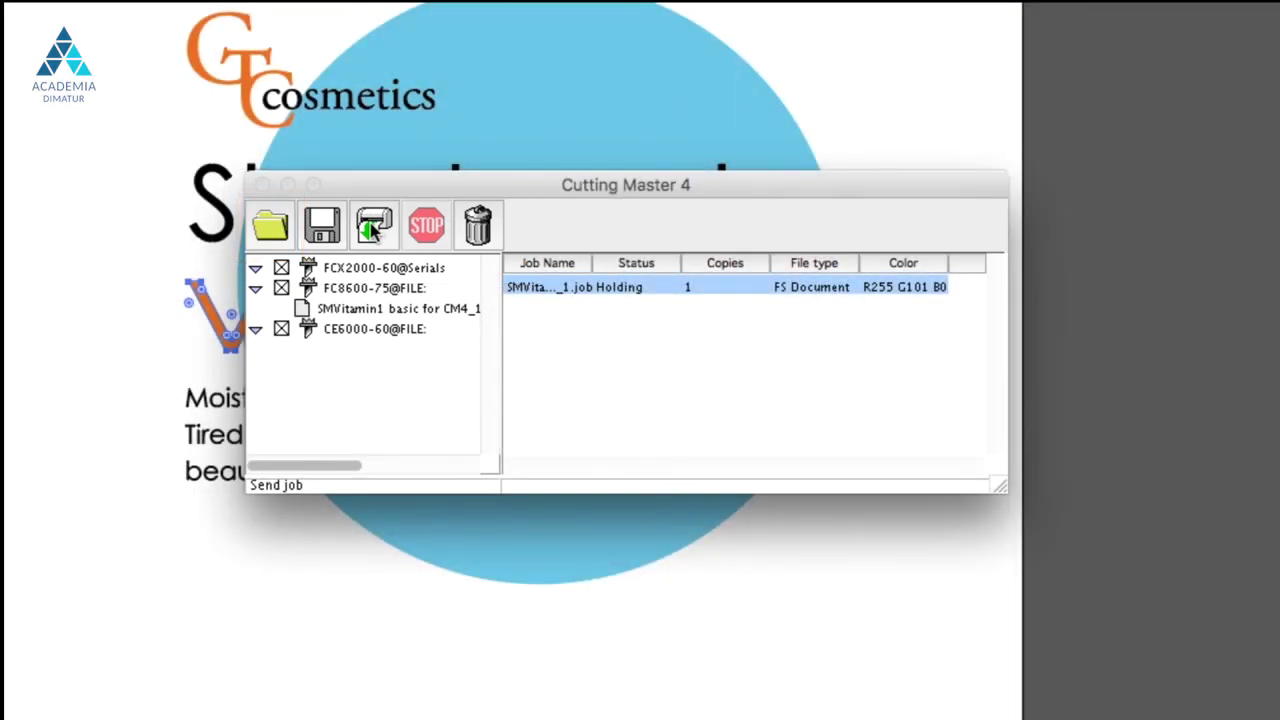
left_click(373, 227)
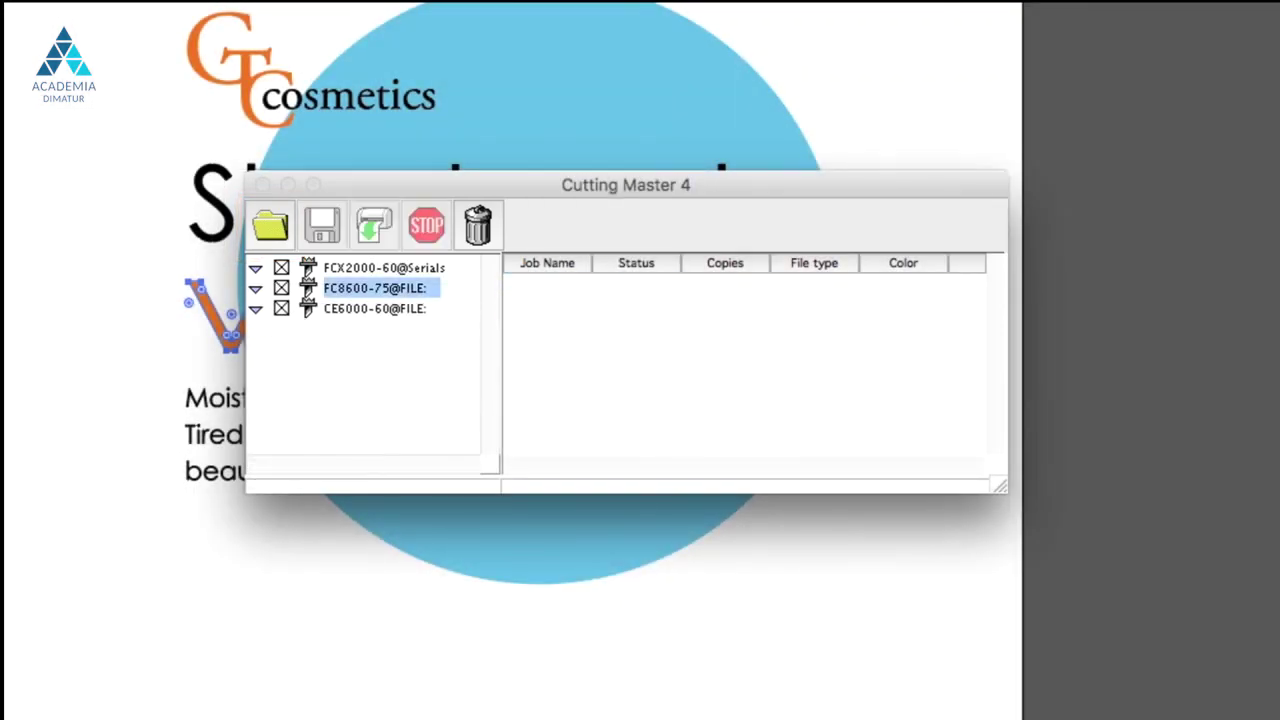